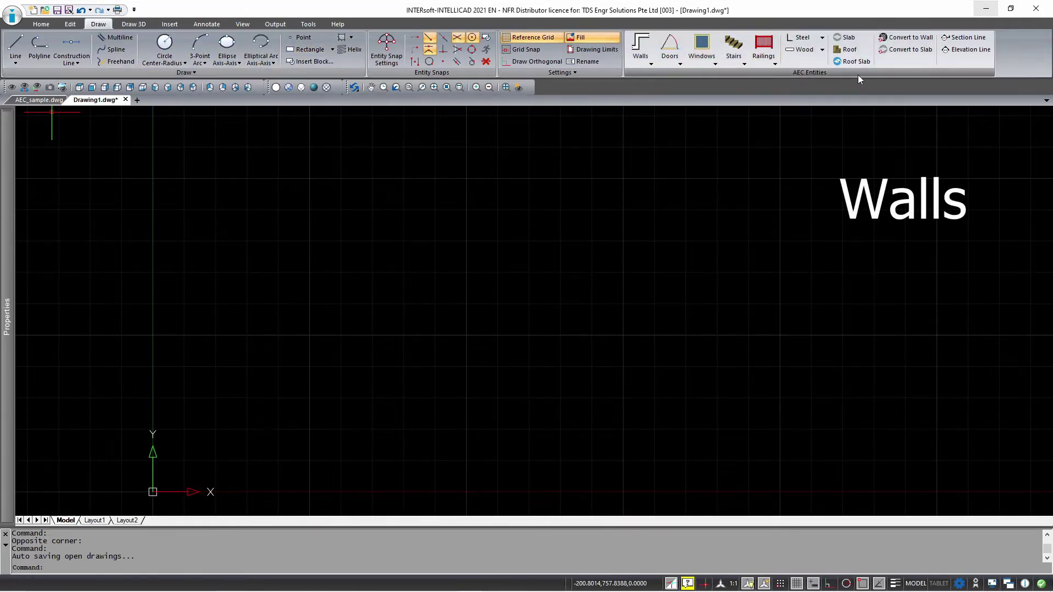
Start an interior wall at 0,0, accepting metric units, with Ortho turned on.
click(645, 47)
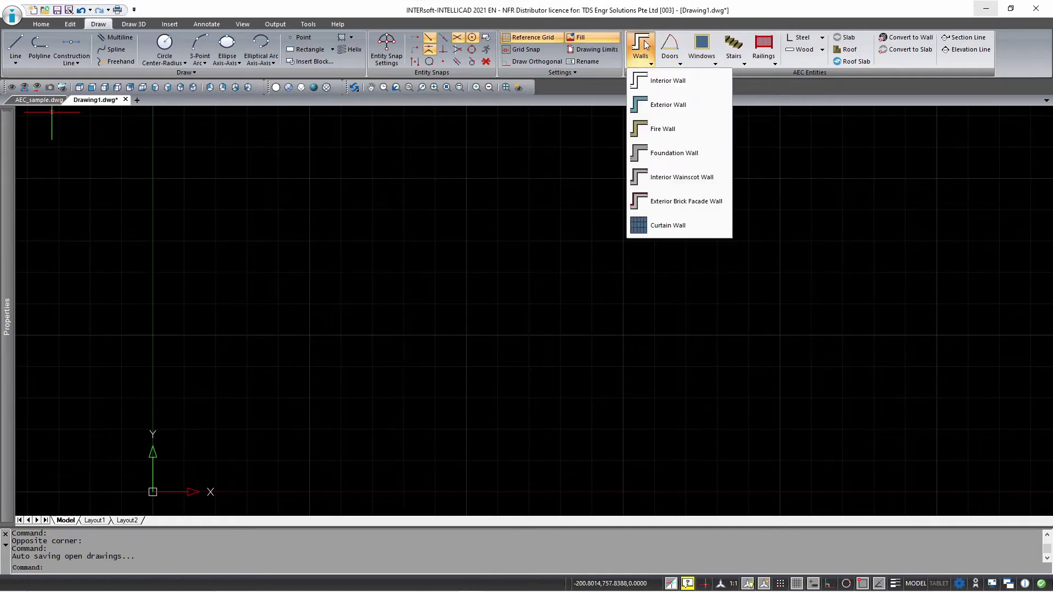
click(656, 81)
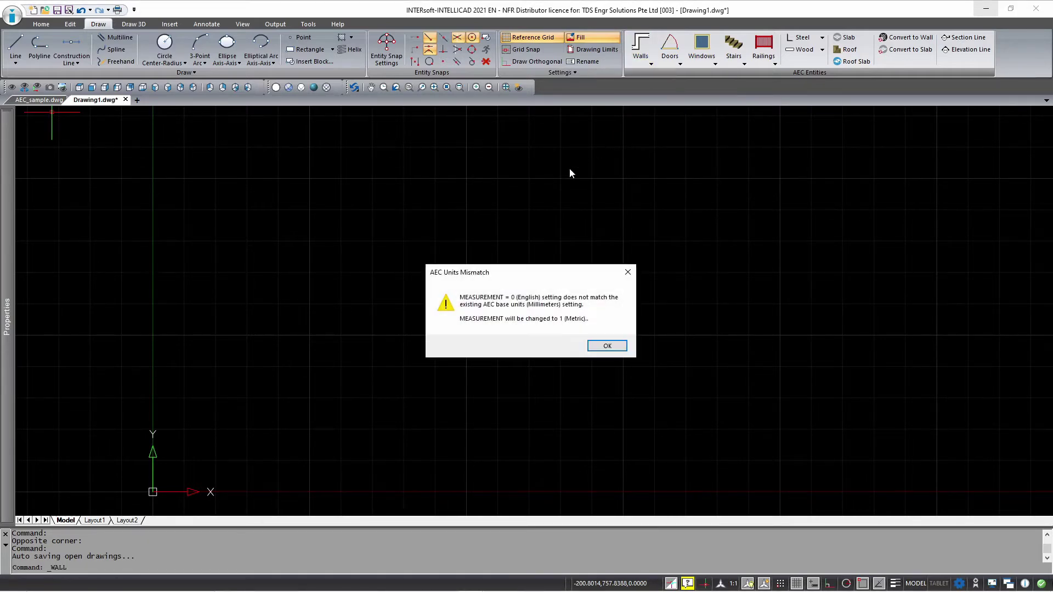
click(607, 347)
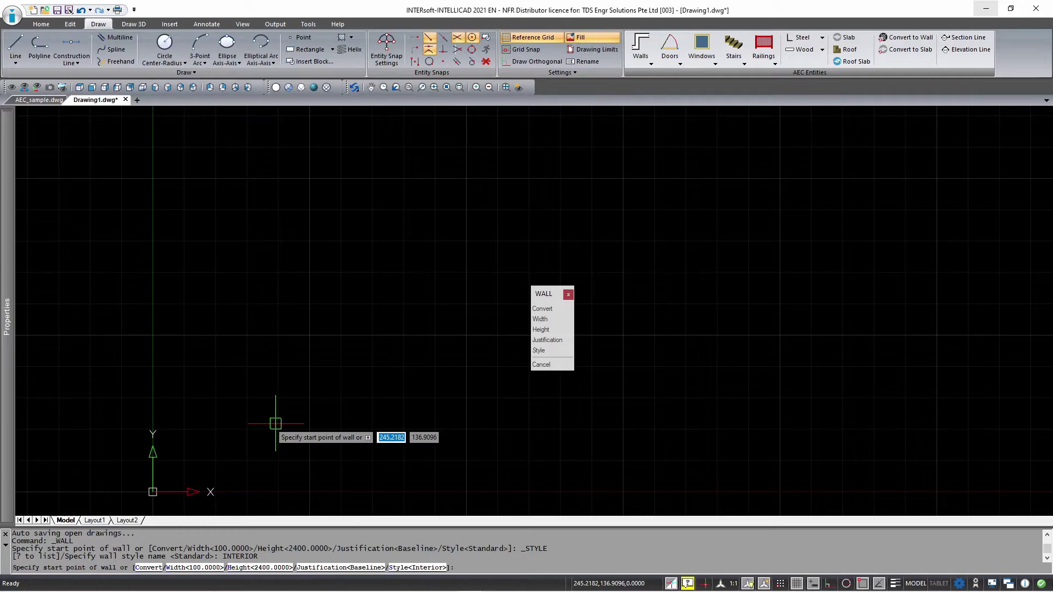
text(0,0)
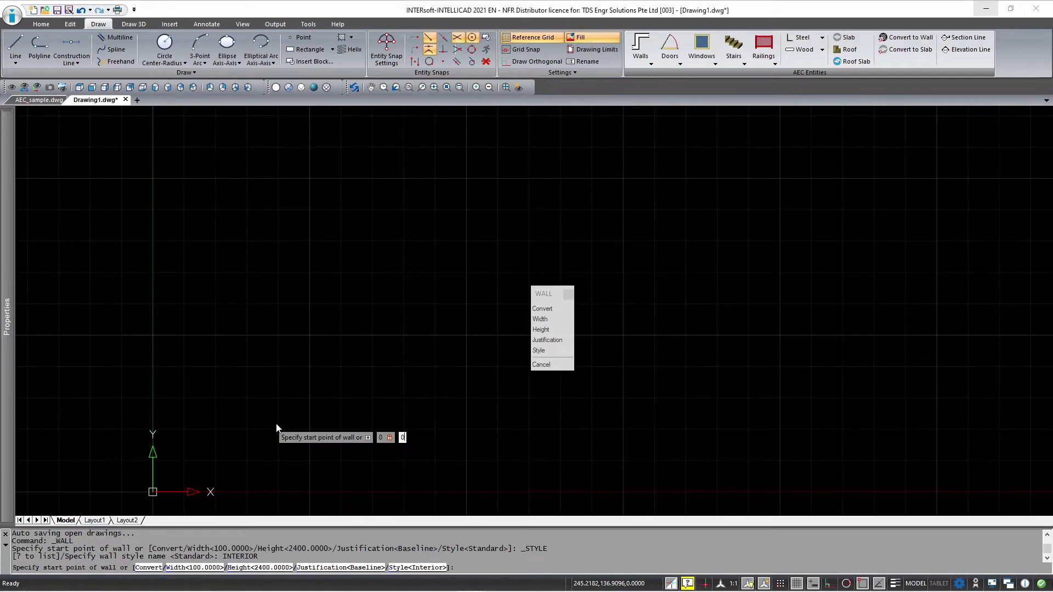
key(Return)
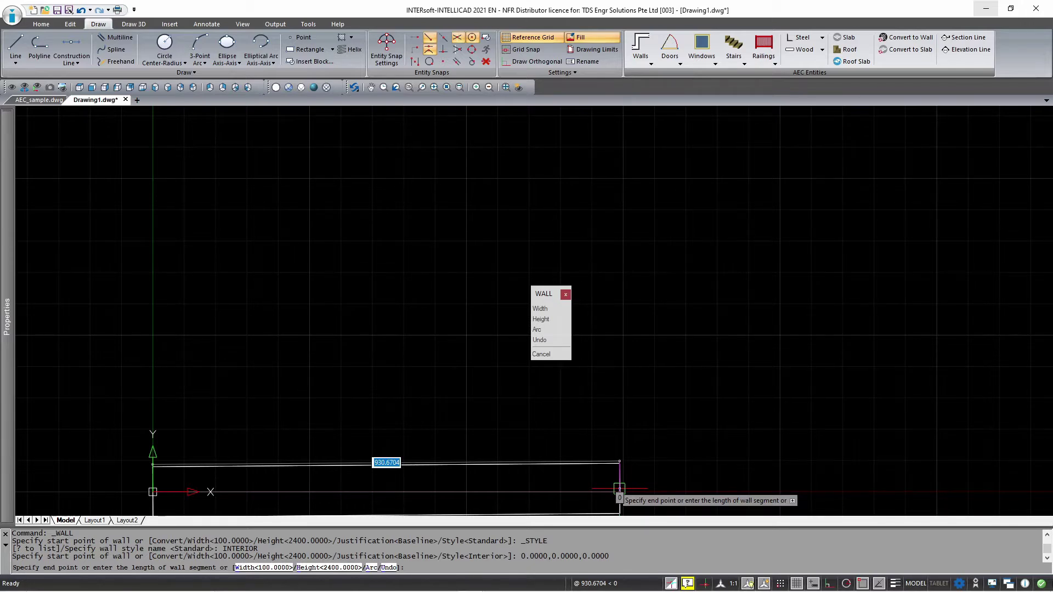
click(831, 585)
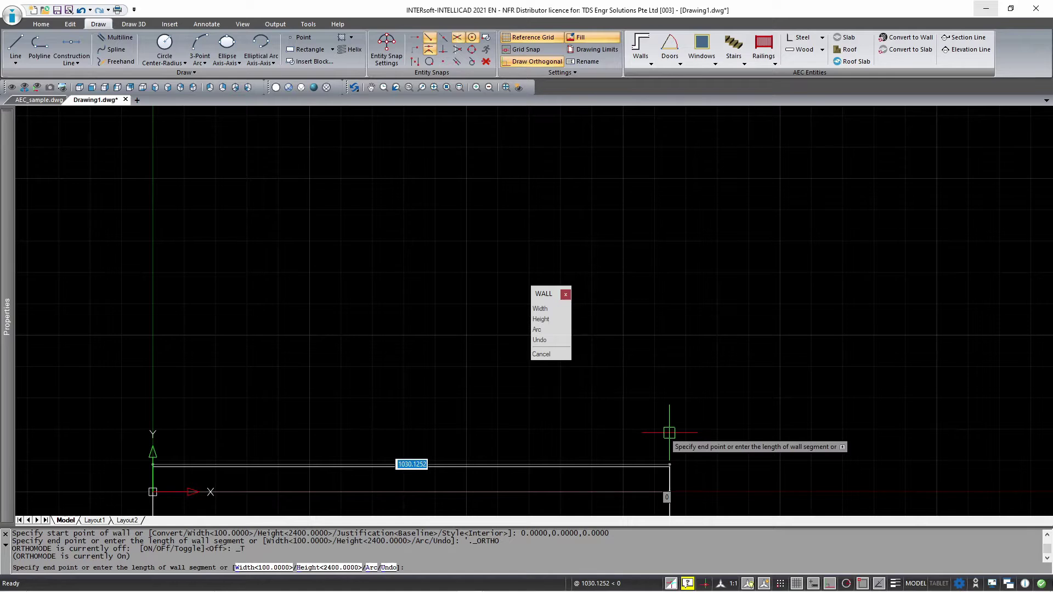
Draw three 2000-long wall segments, then close the square room back to the start.
text(2)
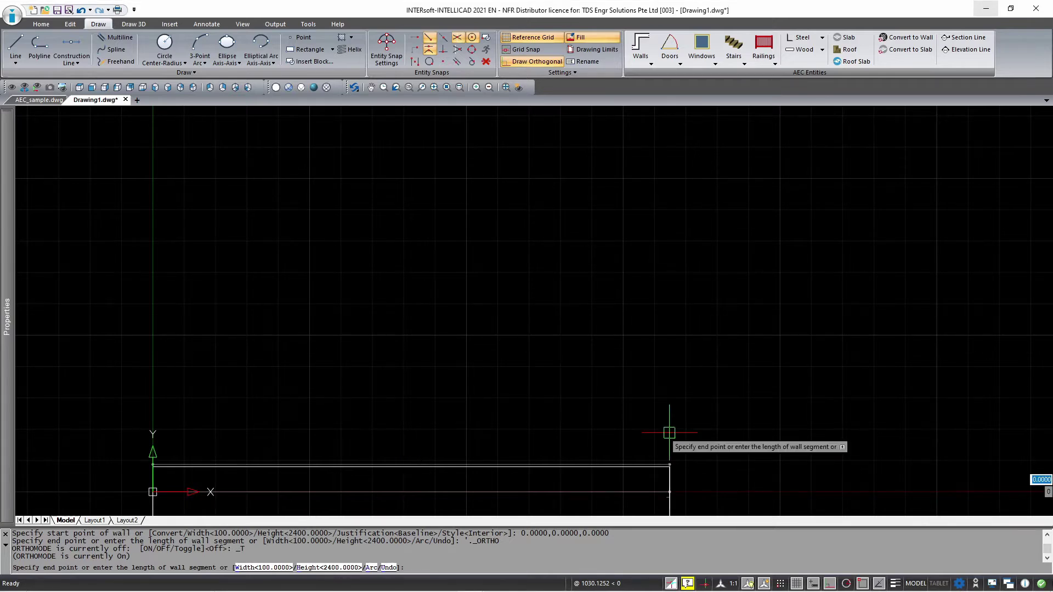
key(Return)
scroll(686, 433, up, 1)
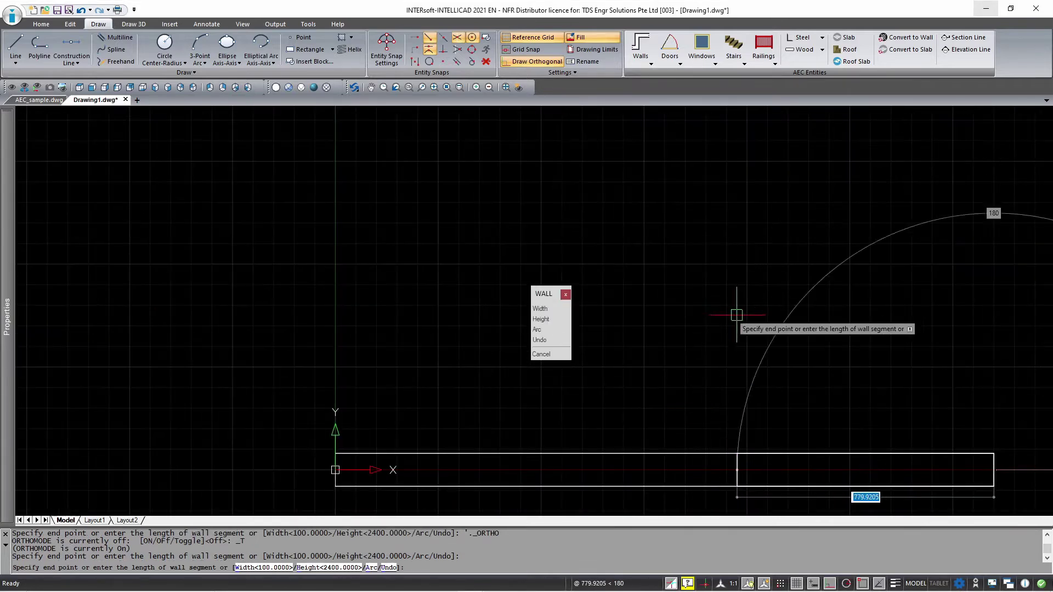
scroll(884, 184, down, 1)
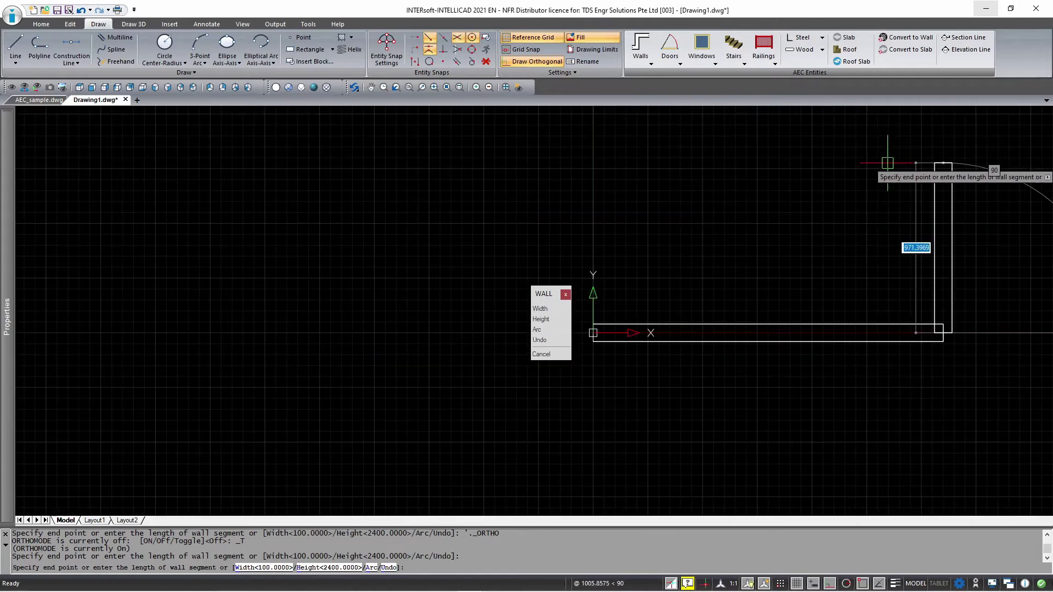
middle_drag(884, 184, 536, 287)
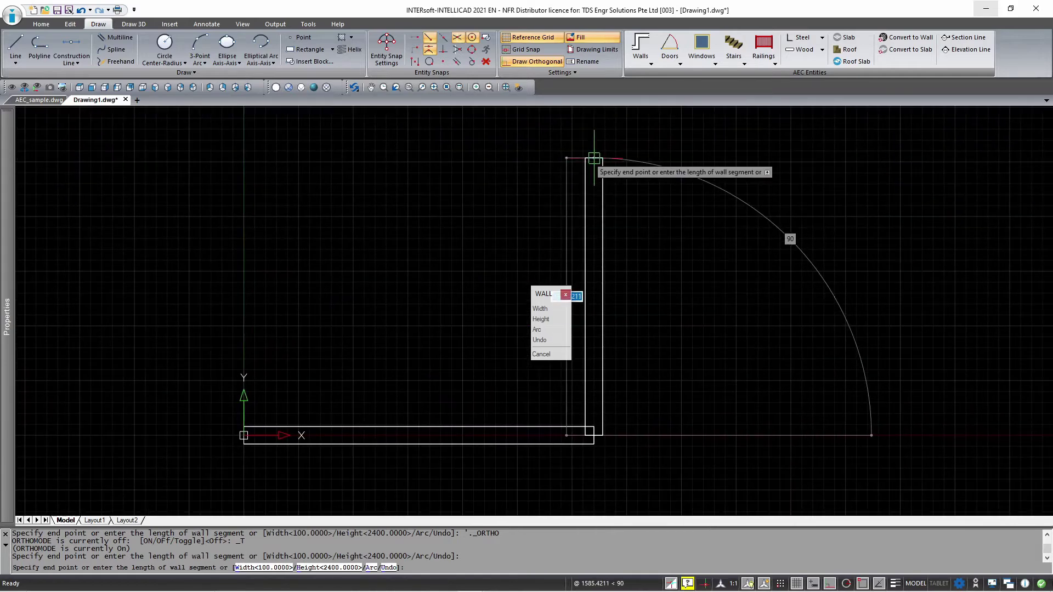
text(2000)
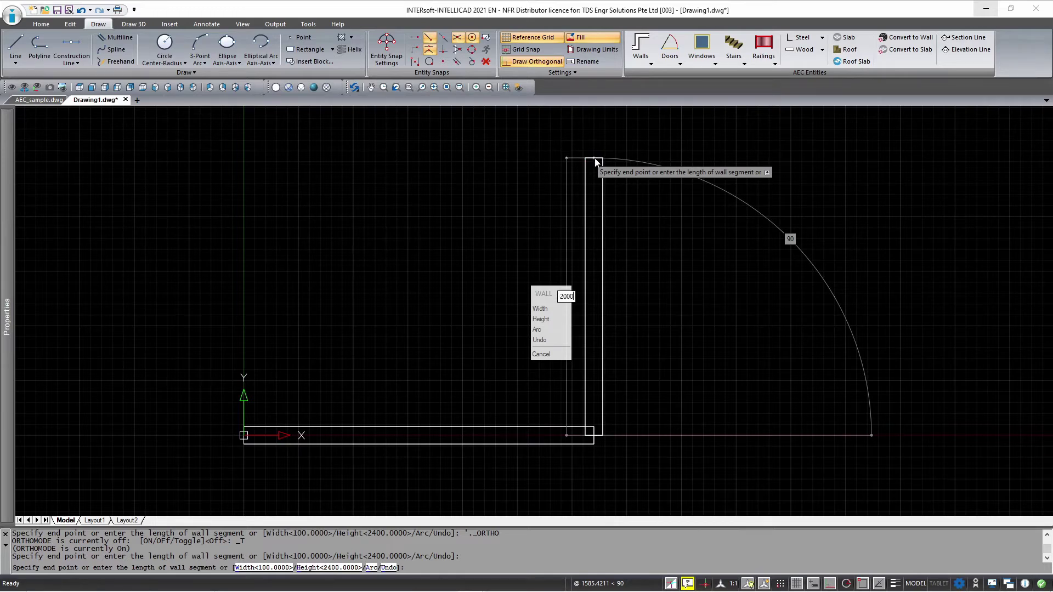
key(Return)
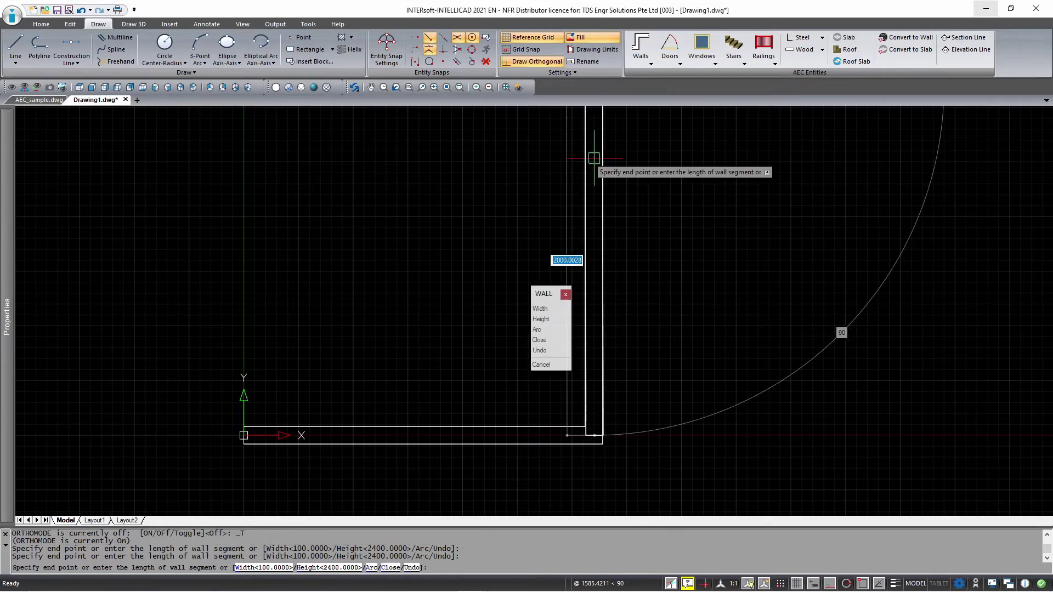
scroll(679, 240, down, 2)
scroll(679, 240, down, 1)
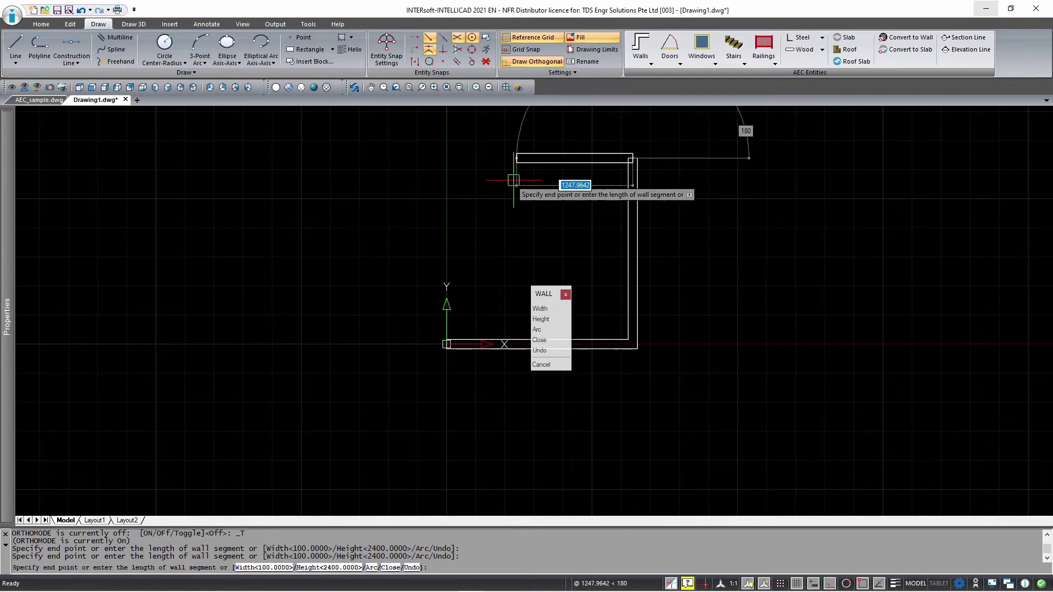
text(2)
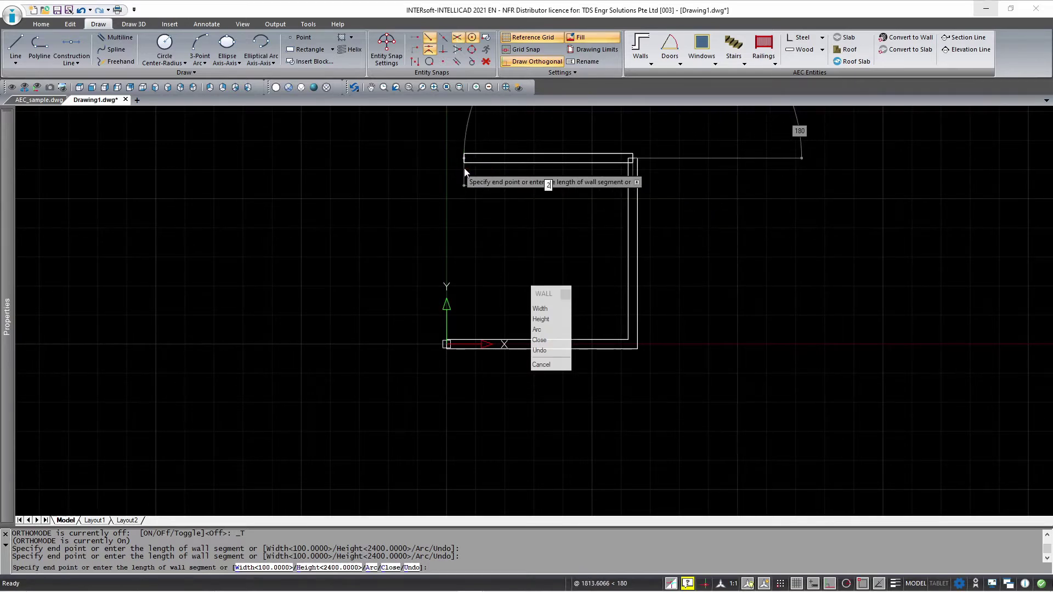
text(000)
key(Return)
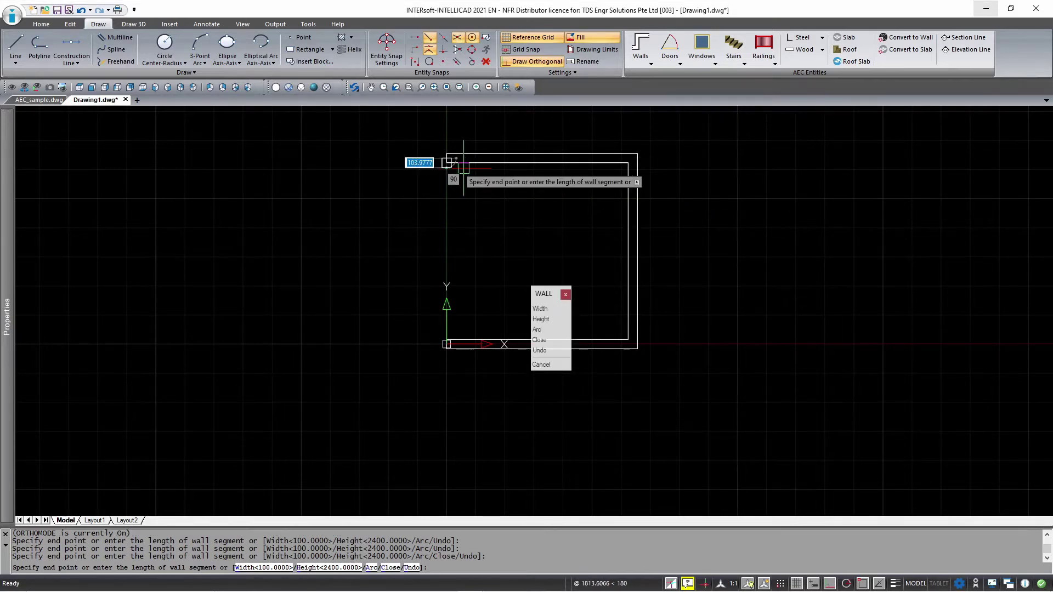
text(c)
key(Return)
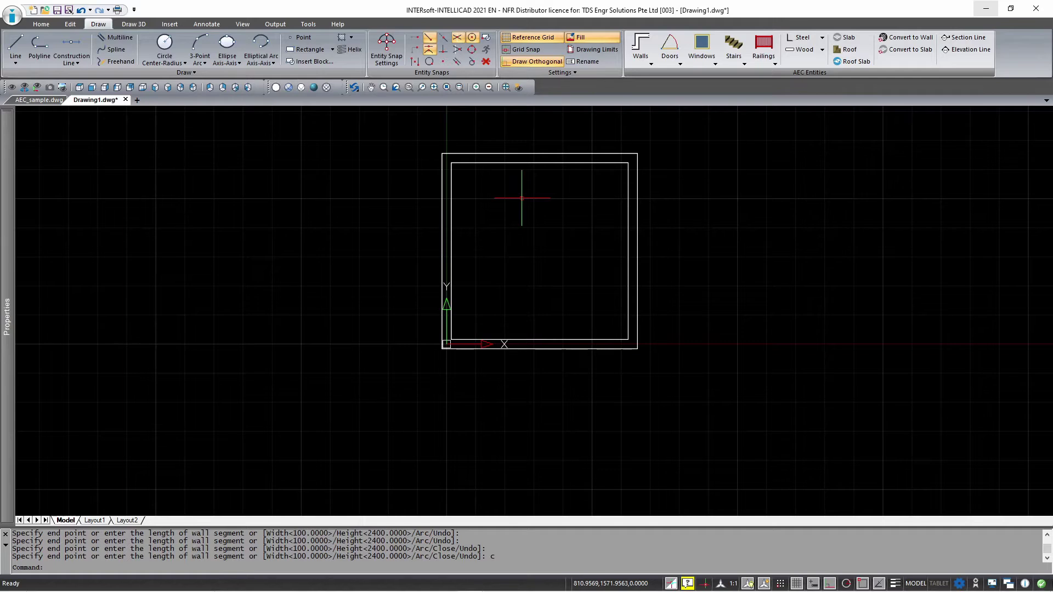
click(155, 88)
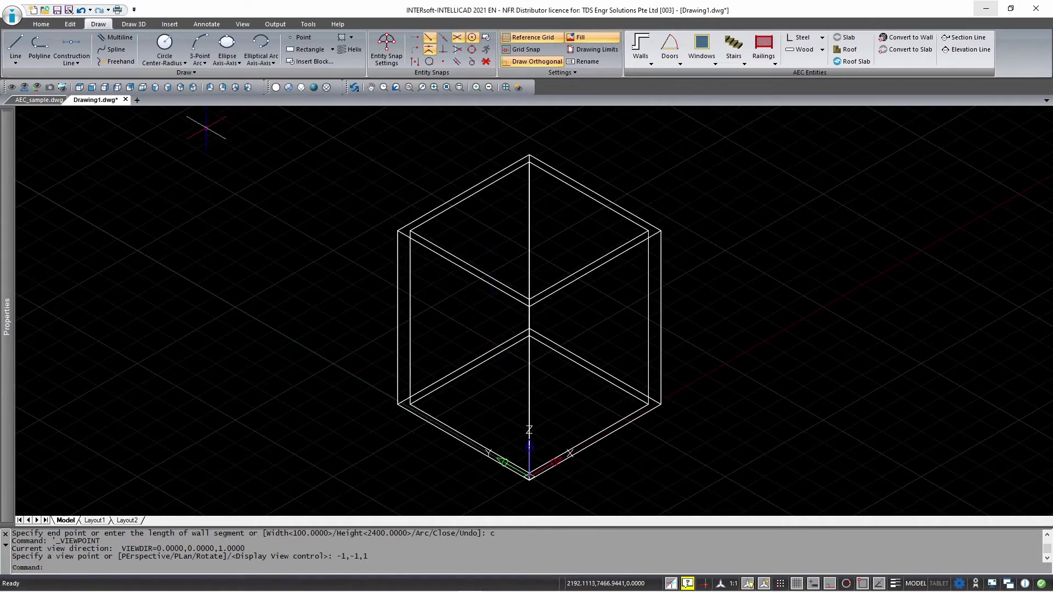
click(80, 89)
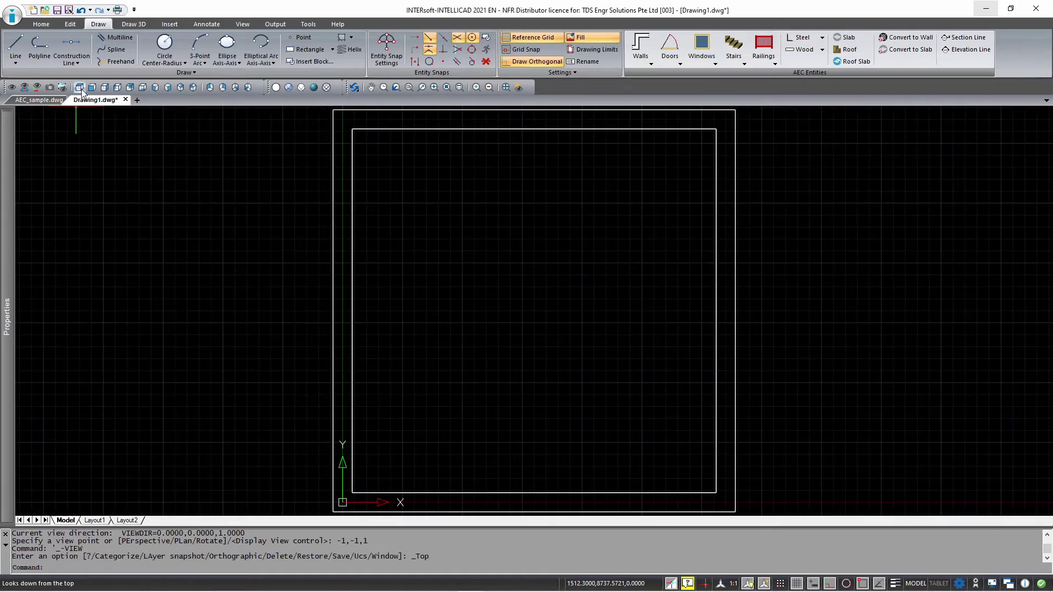
scroll(646, 205, down, 1)
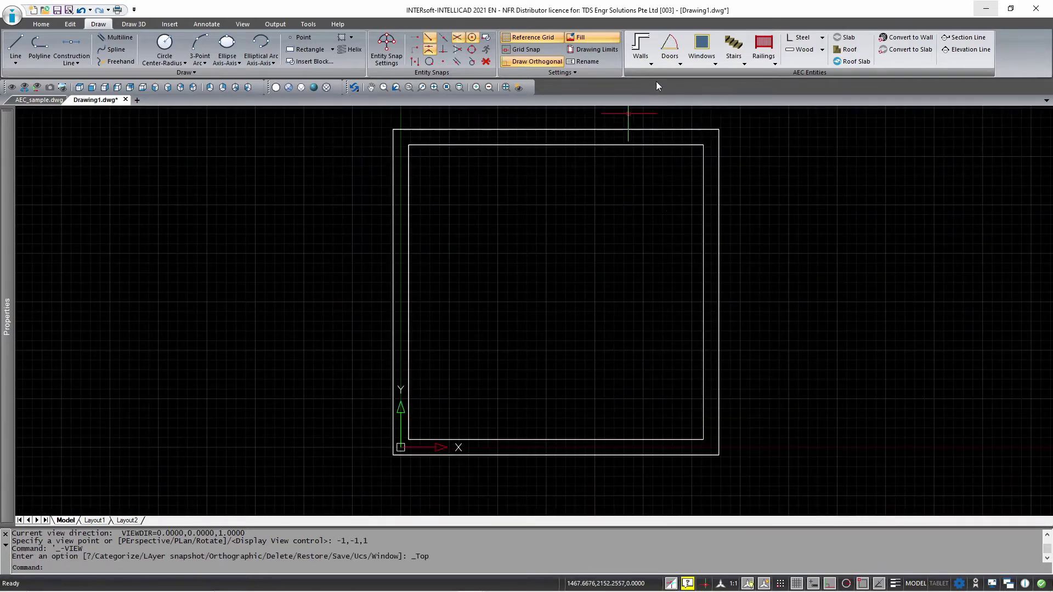
Insert a single door into the bottom wall, 1100 from the origin corner.
click(672, 52)
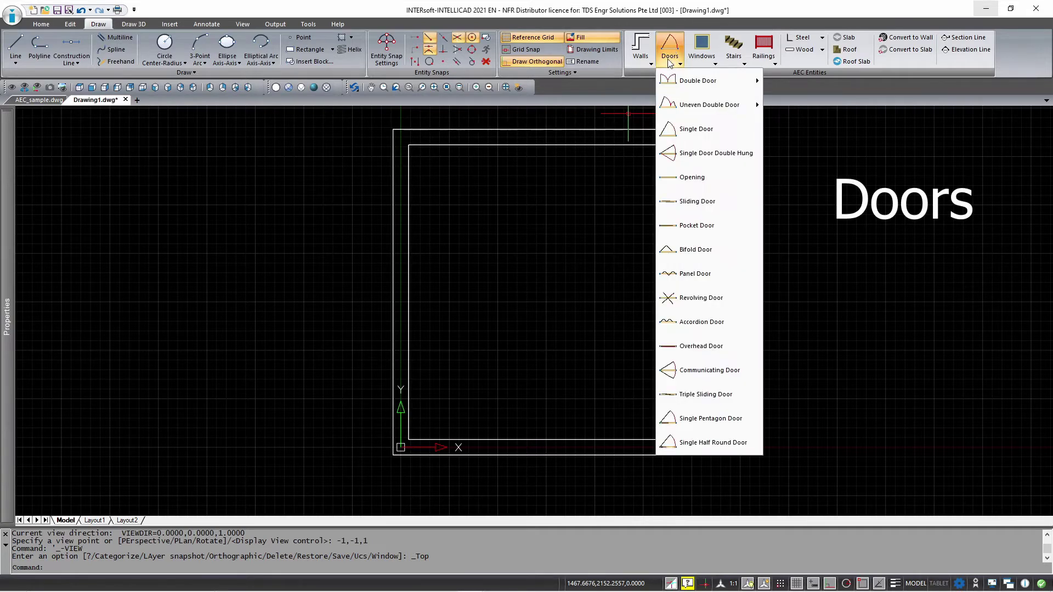
click(681, 129)
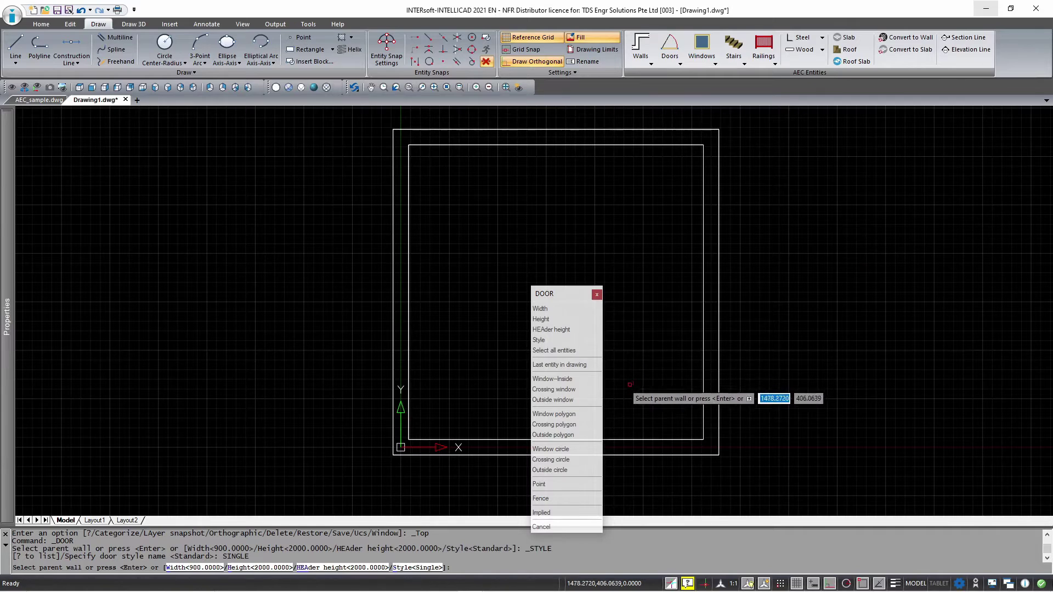
click(627, 439)
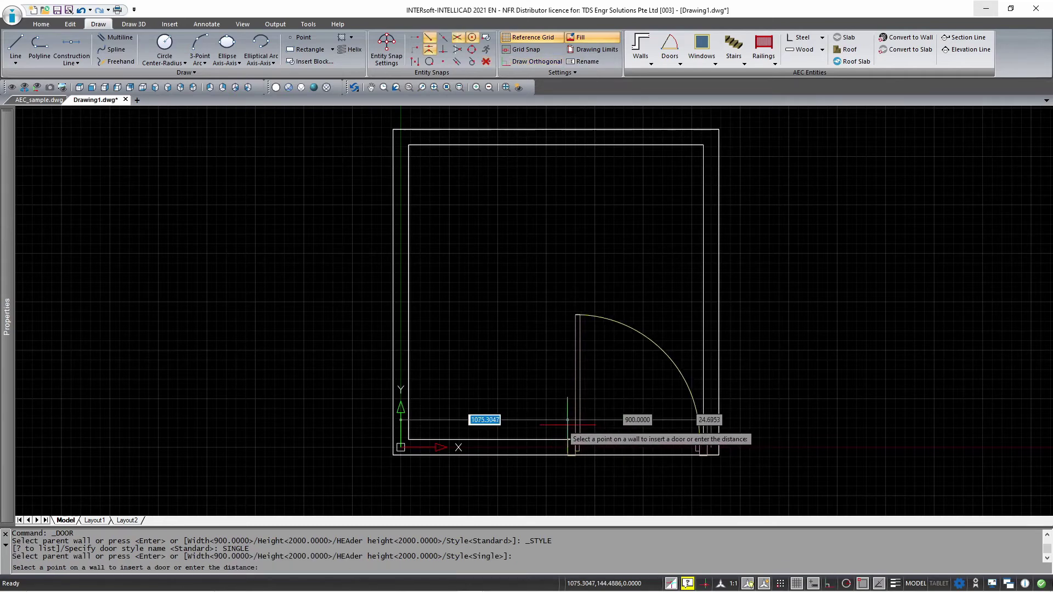
click(572, 421)
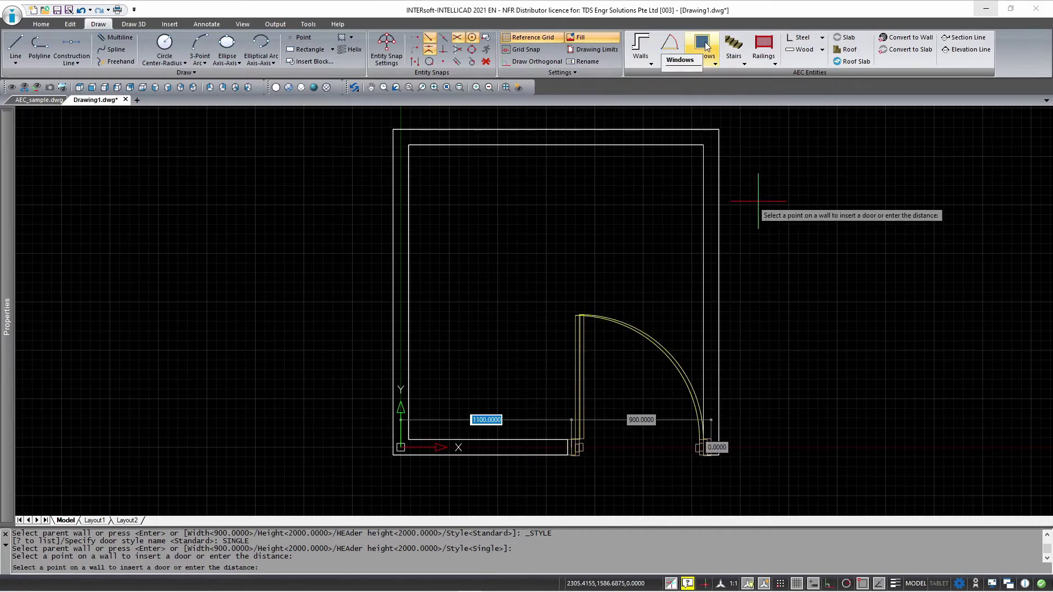
Place a Half-Round Picture Window in the top wall near its left end.
click(706, 46)
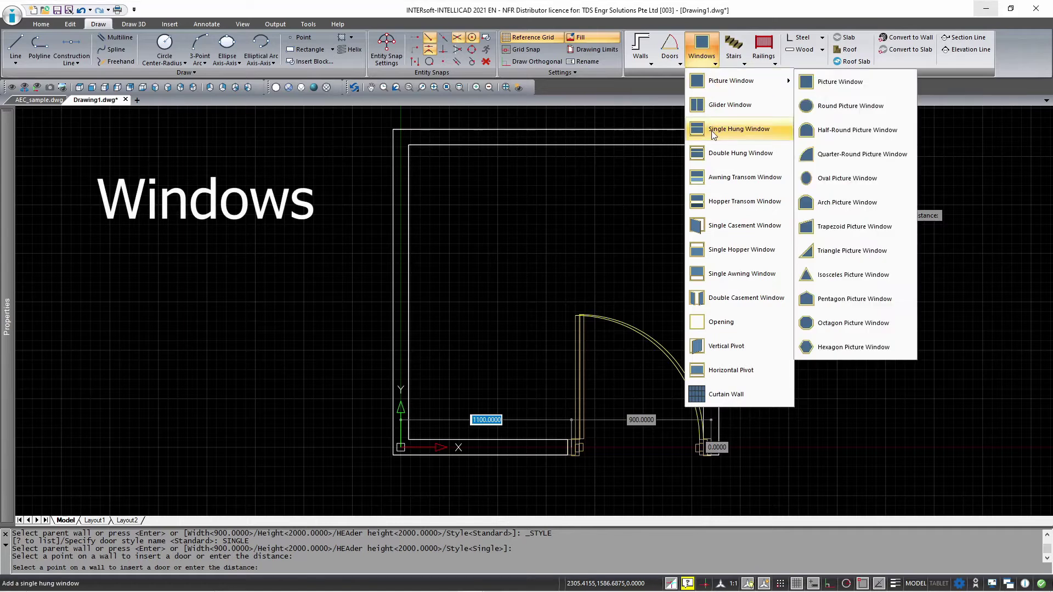
click(821, 132)
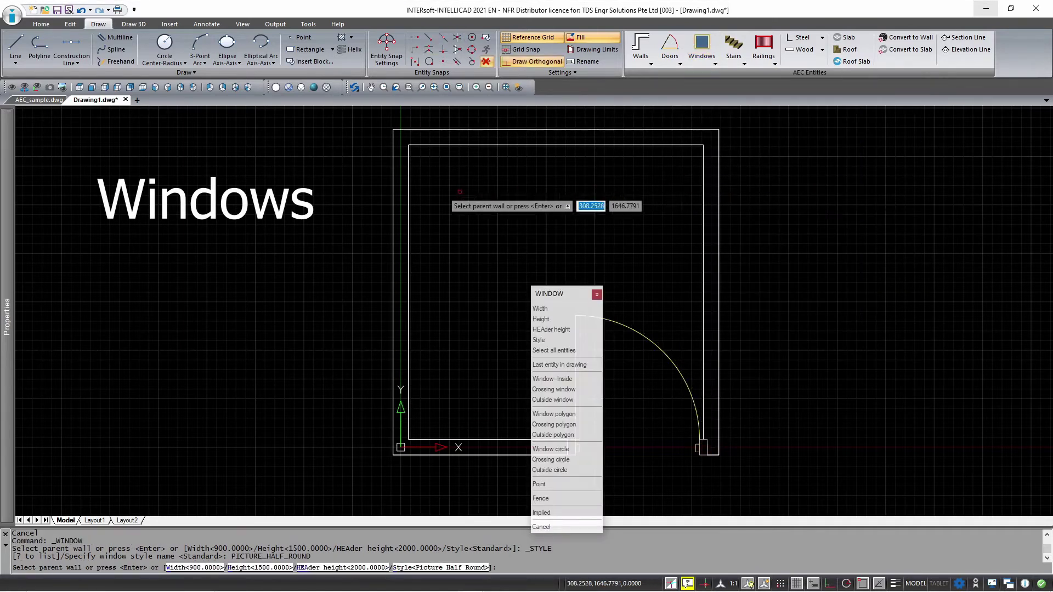
click(411, 192)
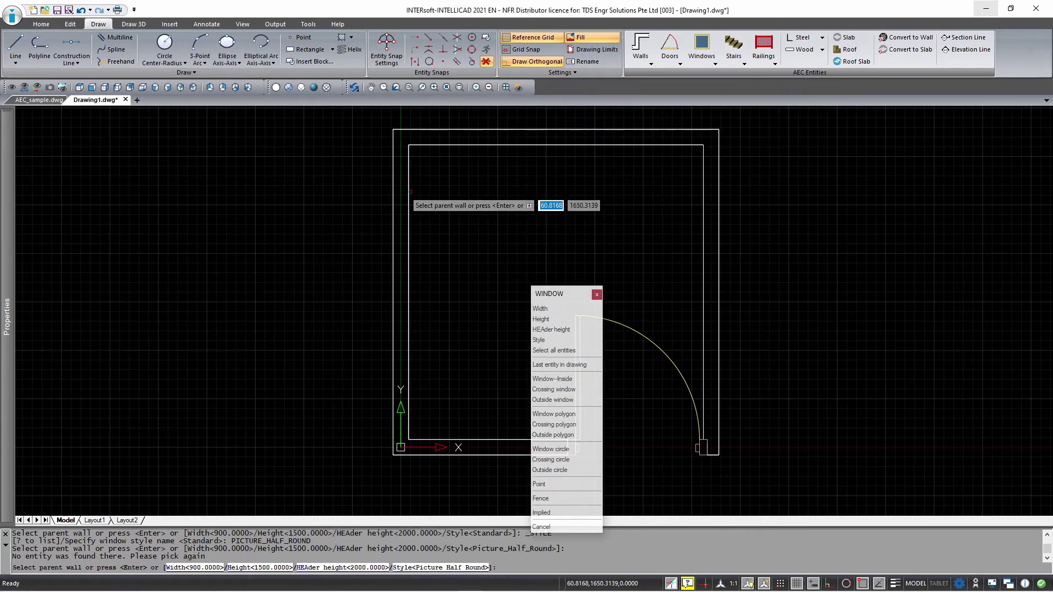
click(454, 145)
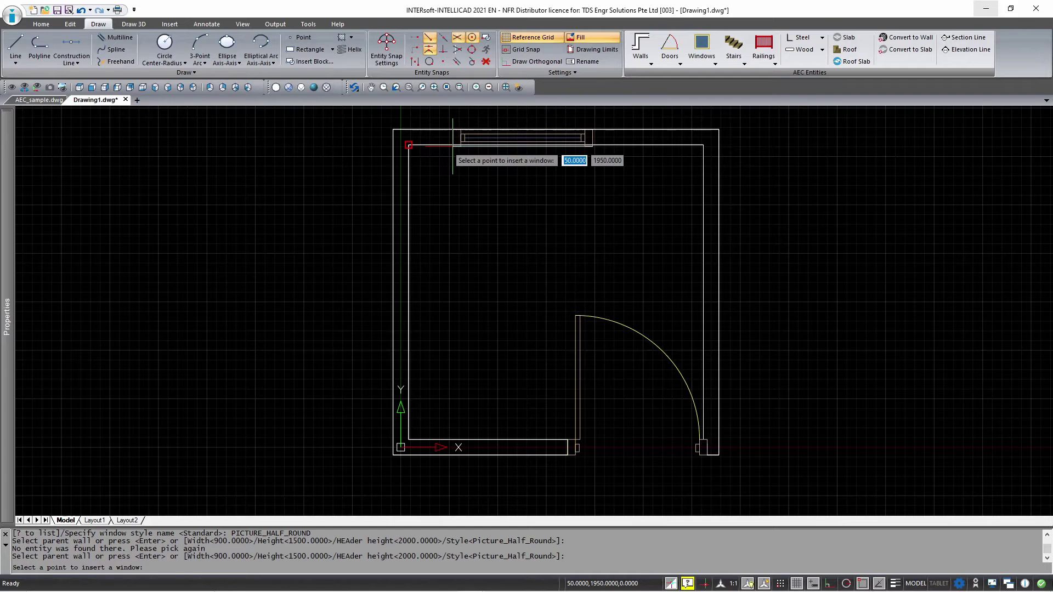
click(452, 145)
scroll(488, 181, down, 1)
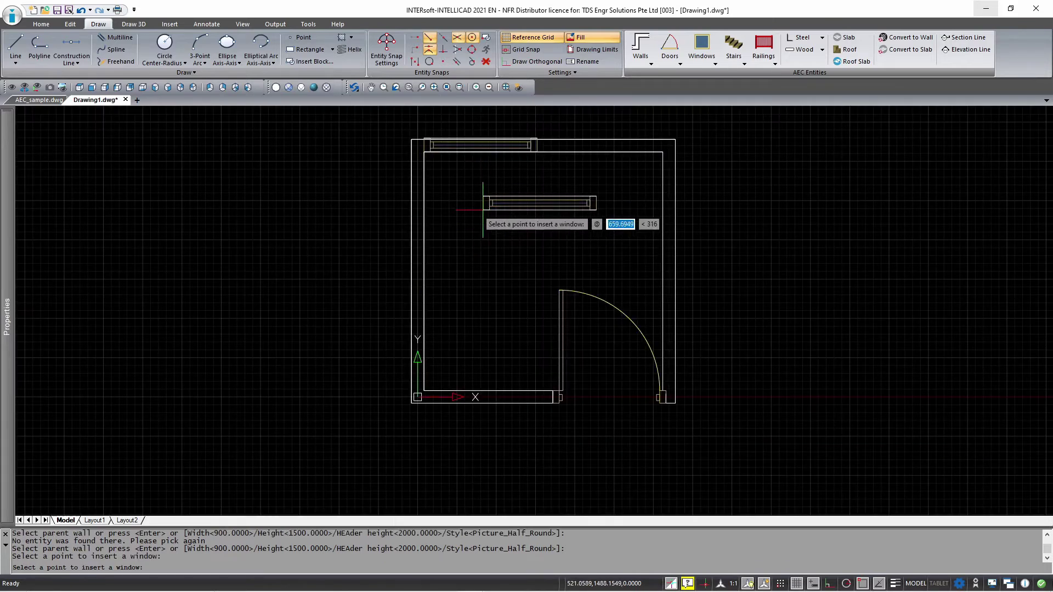
key(Return)
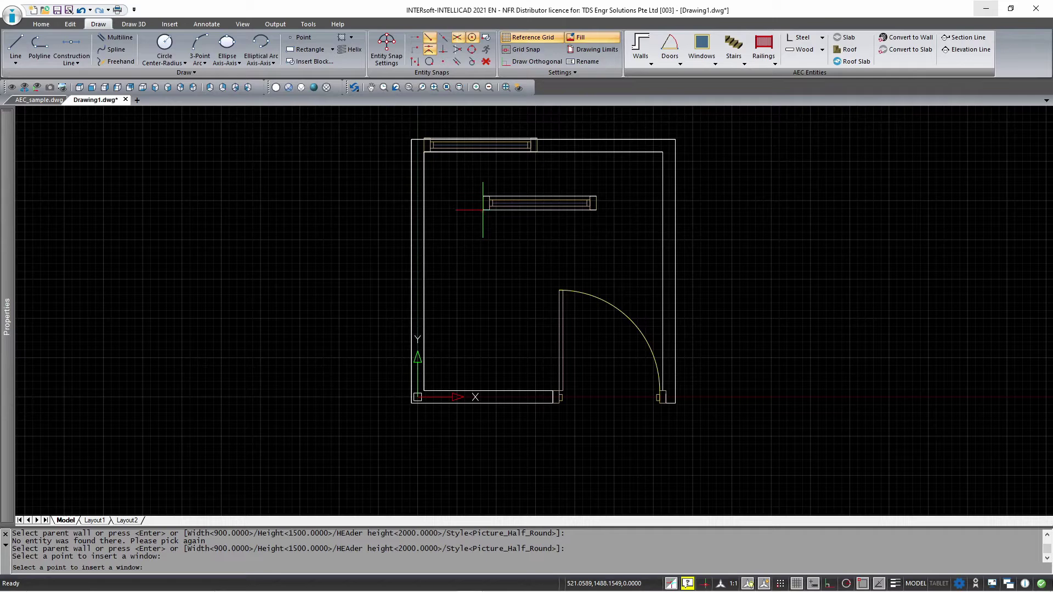
click(155, 88)
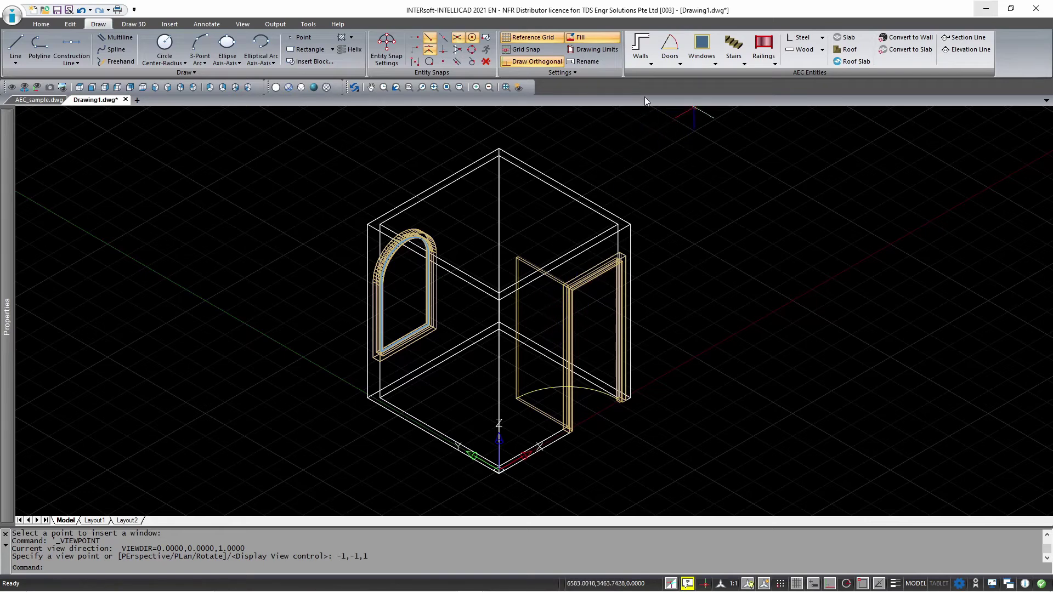
click(80, 87)
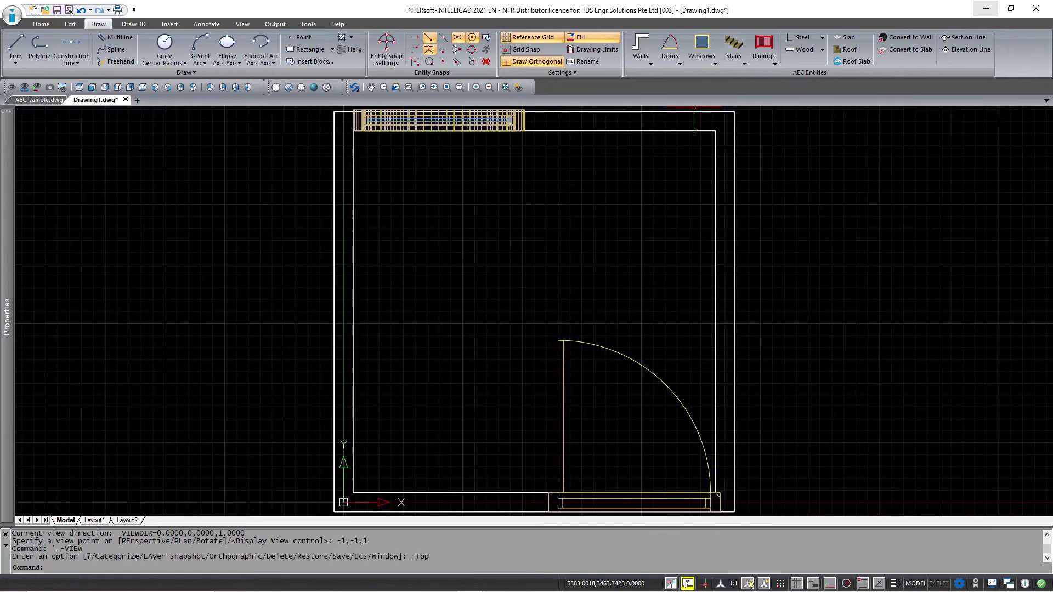
Run a Standard railing from the door corner around the area, ending perpendicular to the room wall.
click(766, 50)
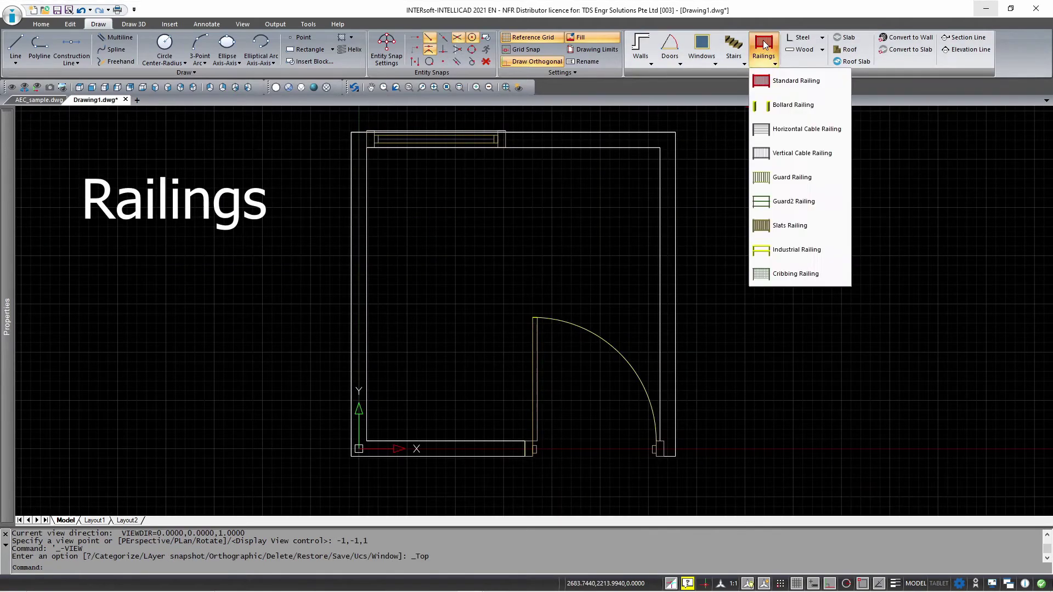
click(779, 80)
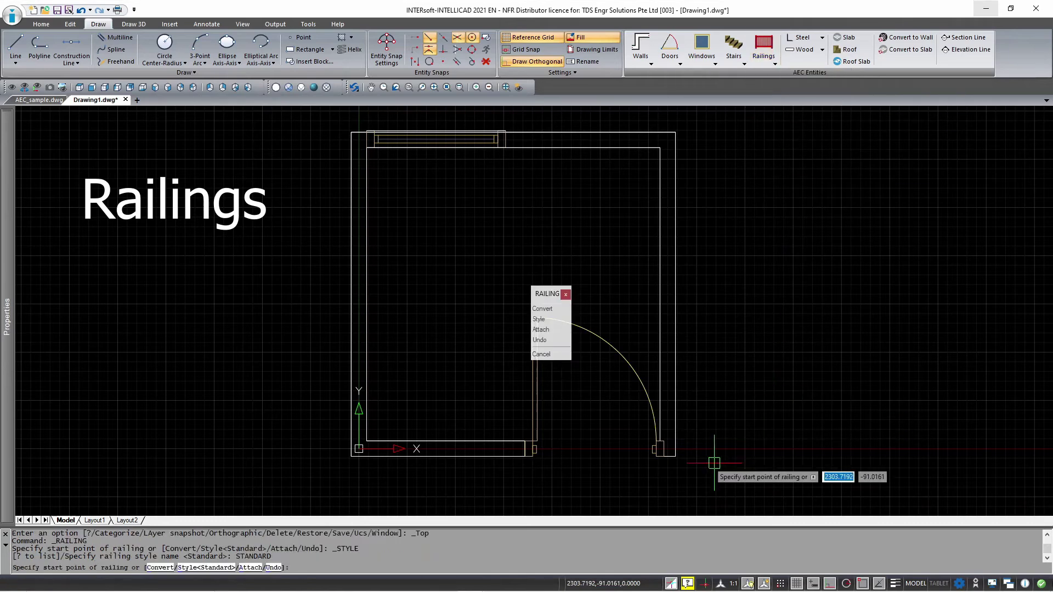
click(676, 450)
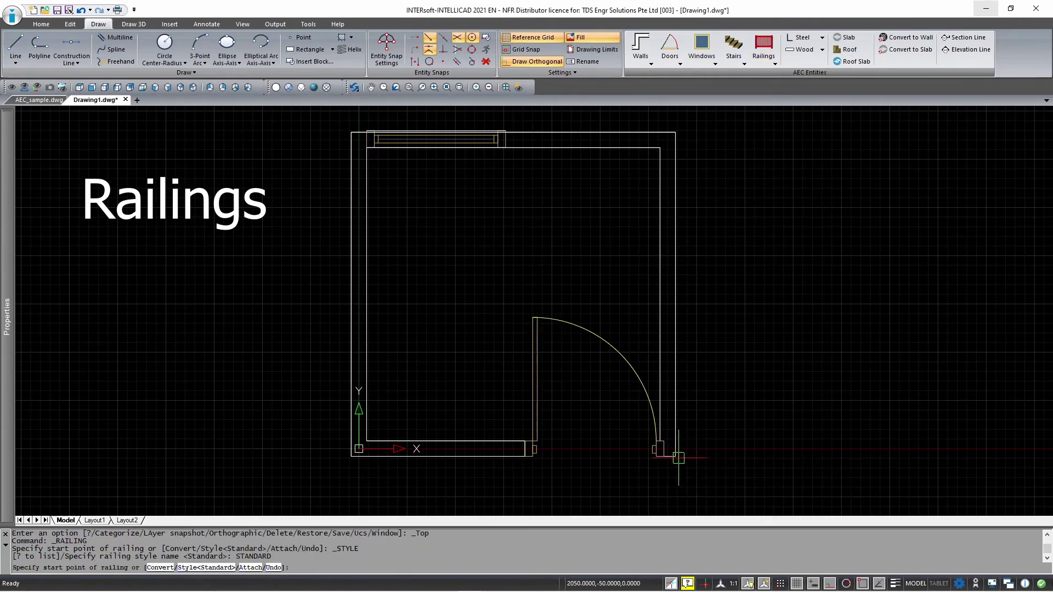
click(979, 454)
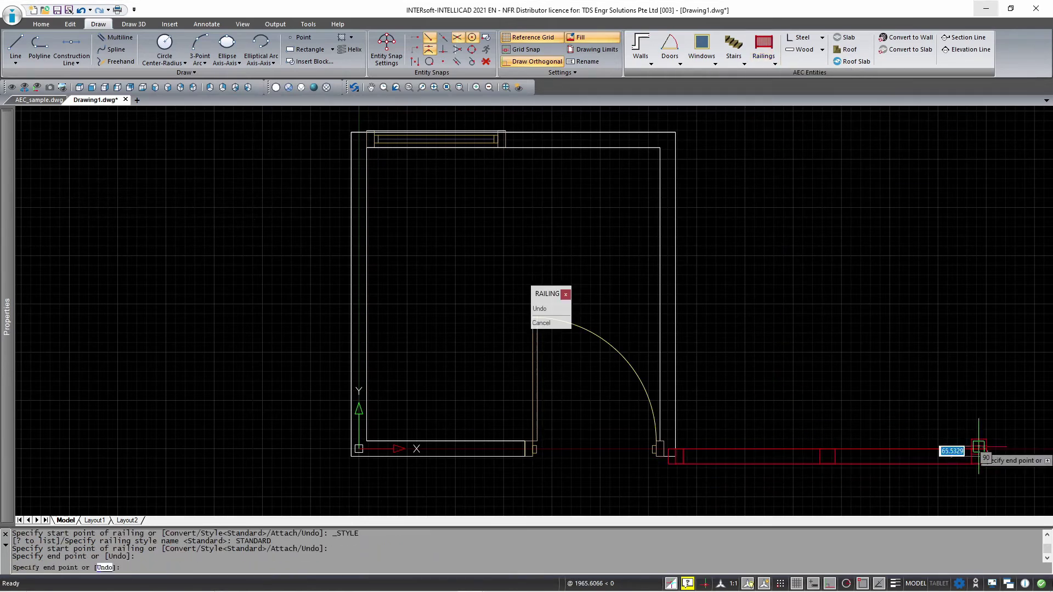
click(903, 149)
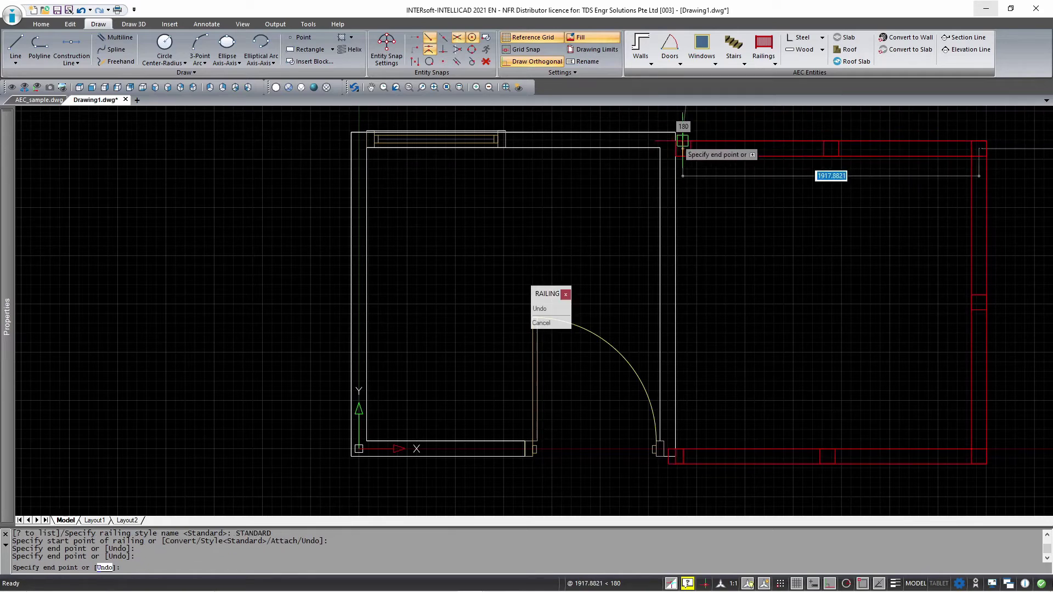
text(per)
key(Return)
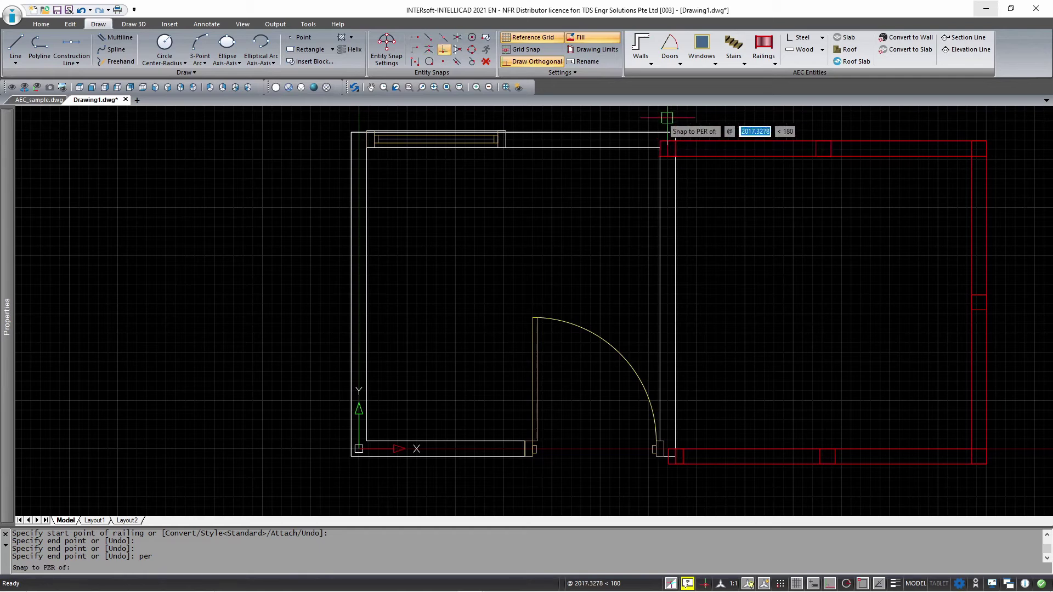
click(671, 146)
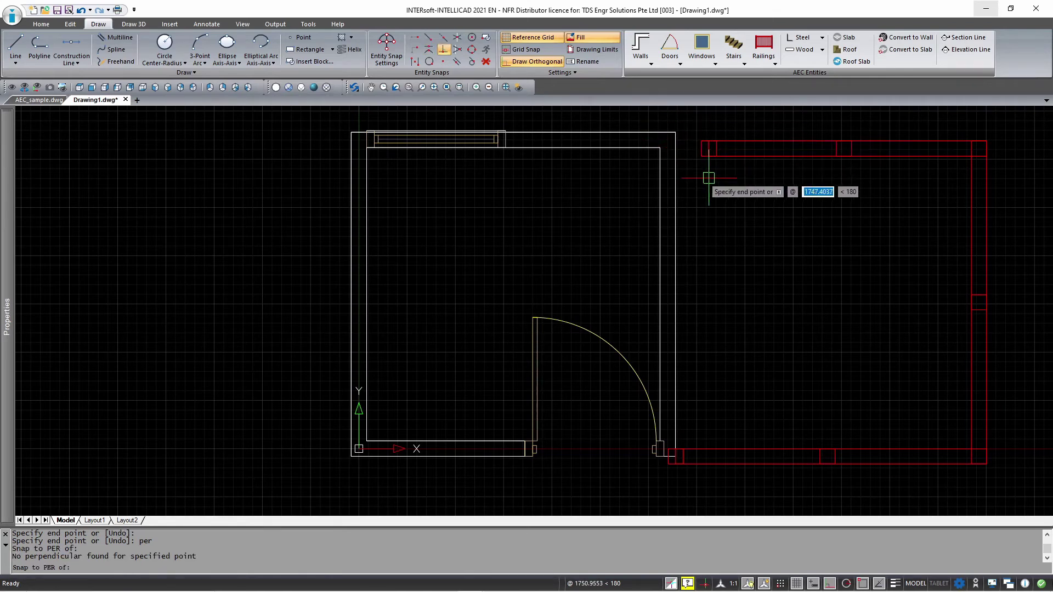
click(687, 153)
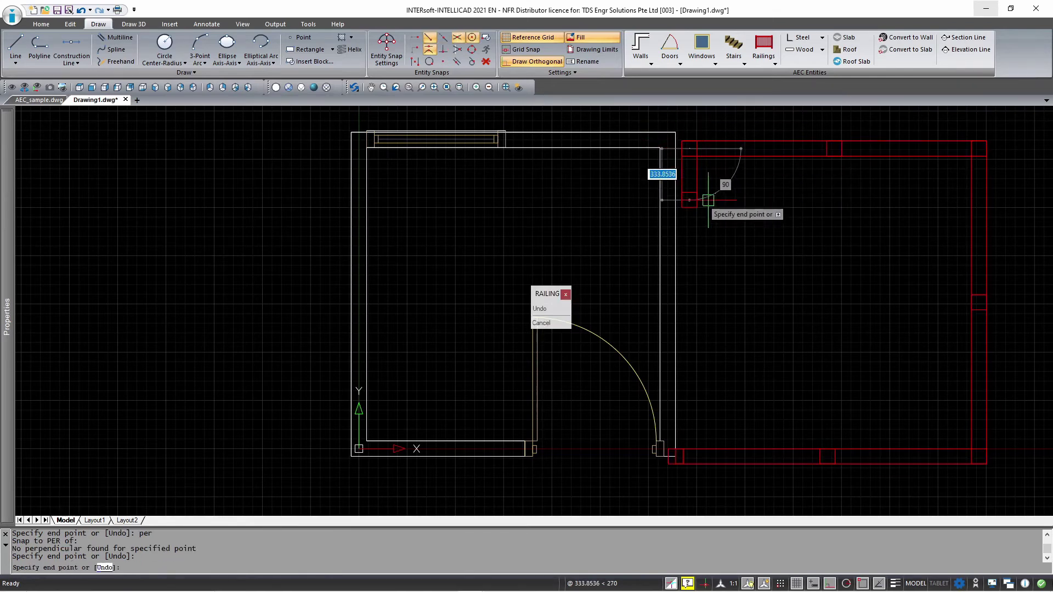
key(Return)
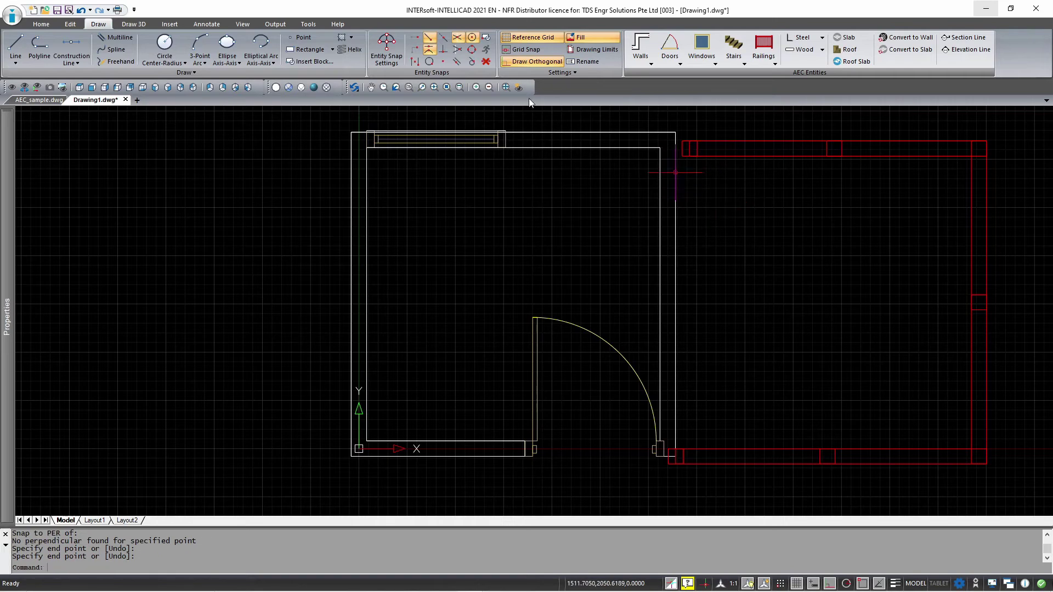
Show the model in SW Isometric, zoom in, and window-select the red railing.
click(155, 88)
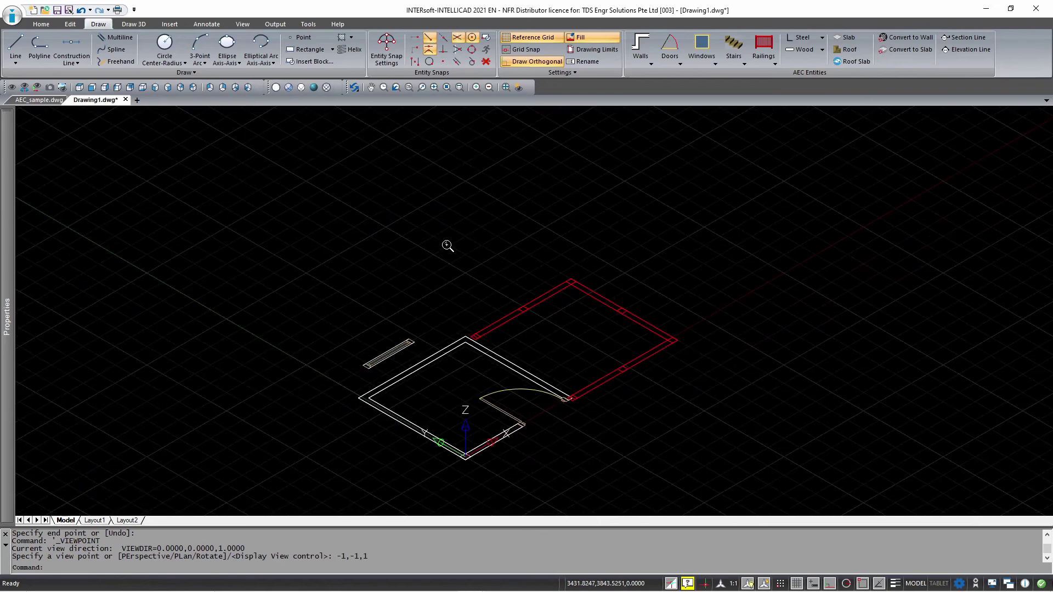
scroll(447, 244, up, 1)
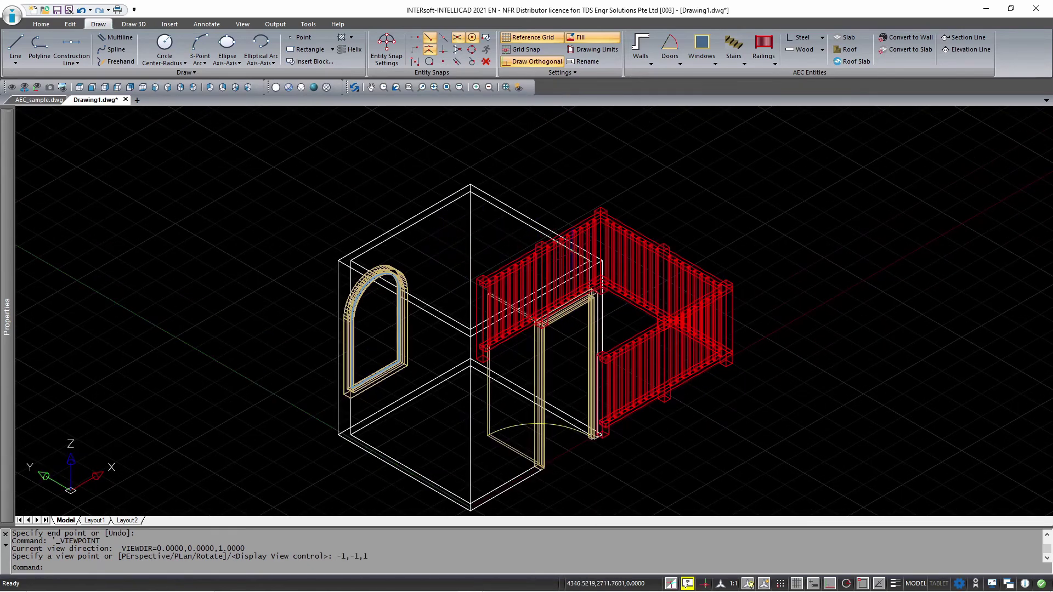
click(603, 230)
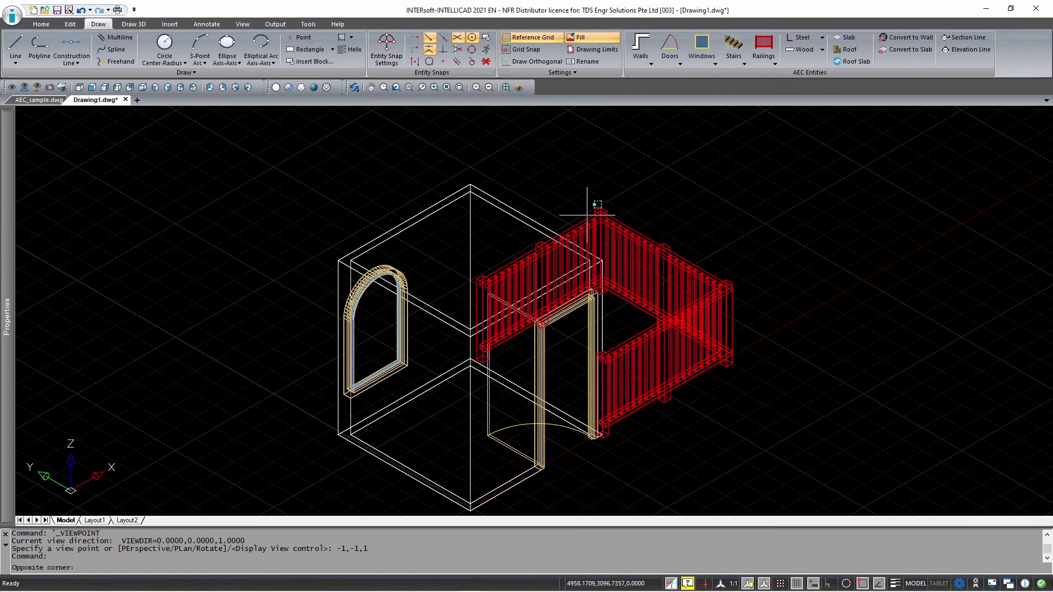
click(596, 215)
Select the half-round window and set its Height to 1200 under AecDbWindow properties.
key(F8)
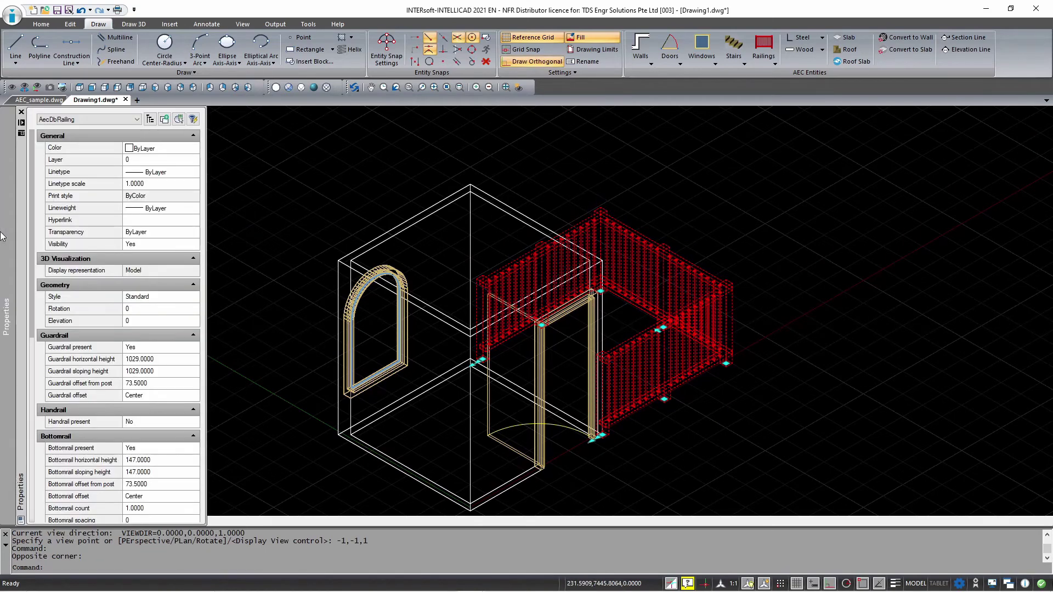
mouse_move(6, 236)
scroll(53, 286, down, 10)
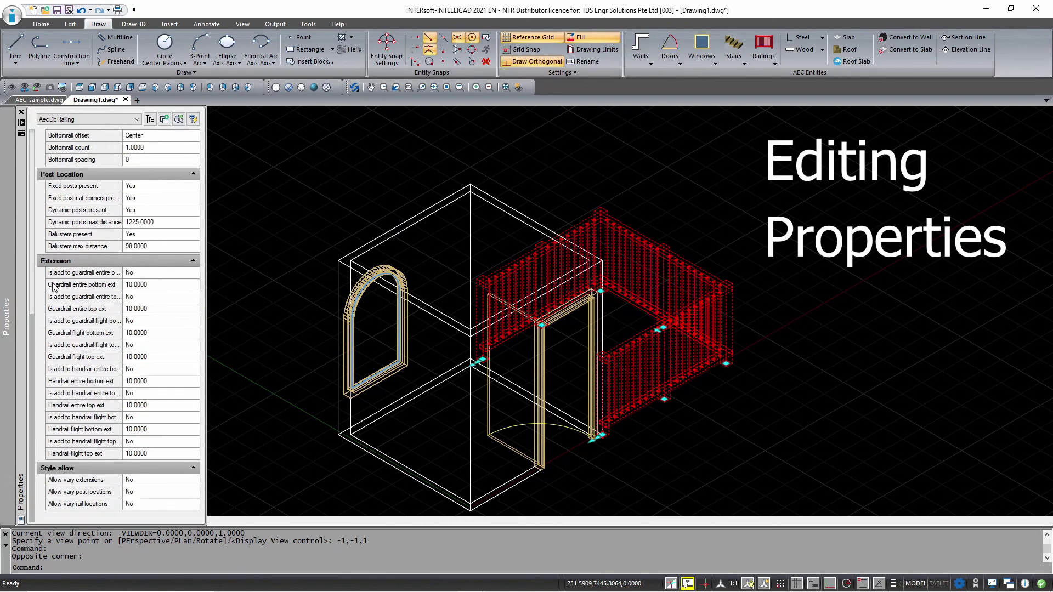
scroll(53, 286, up, 10)
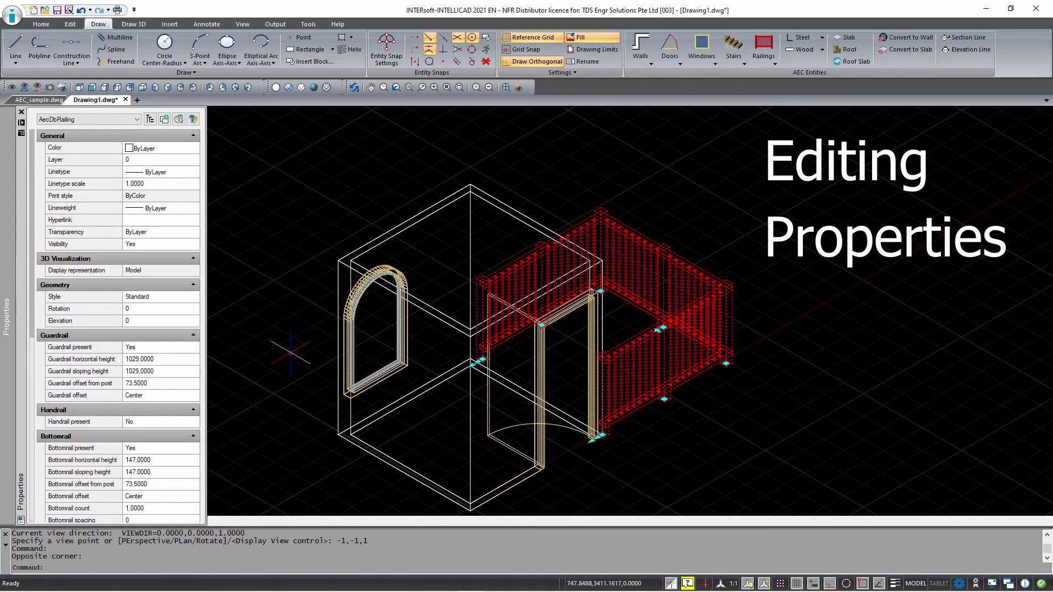
click(370, 291)
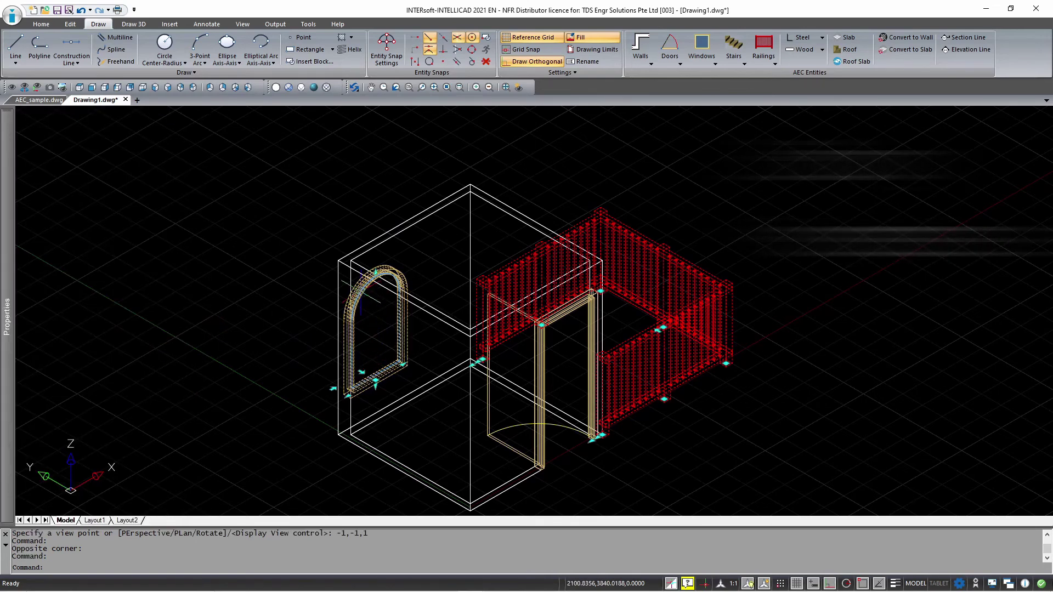
mouse_move(2, 189)
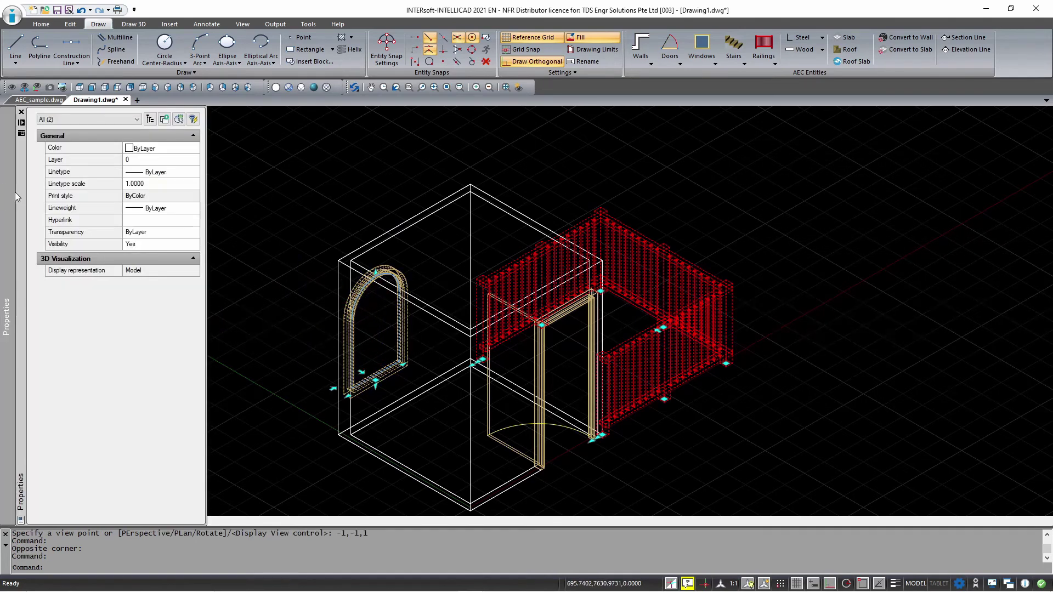
click(88, 119)
click(68, 137)
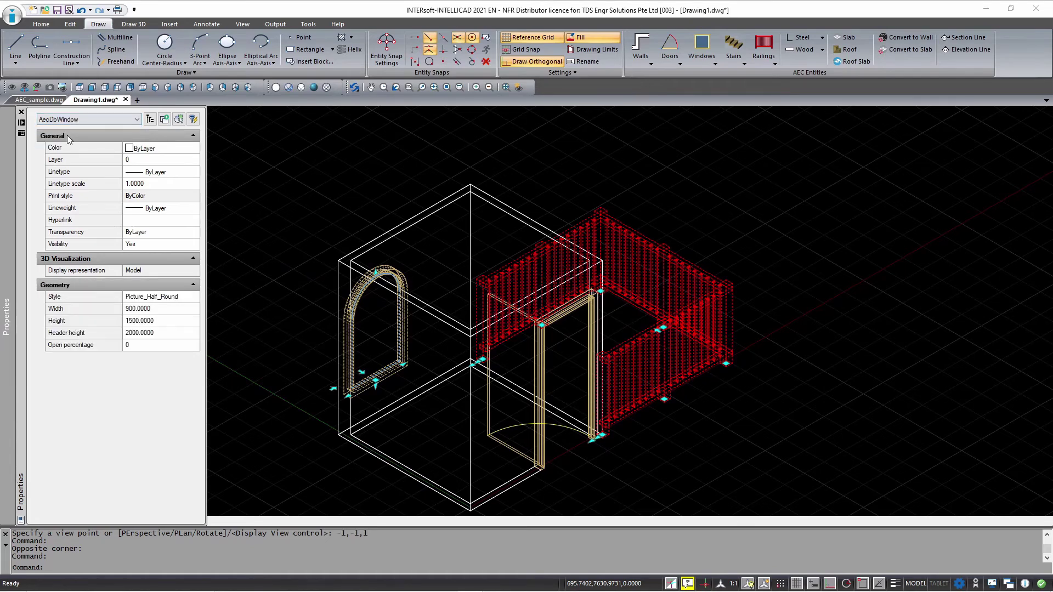
click(165, 321)
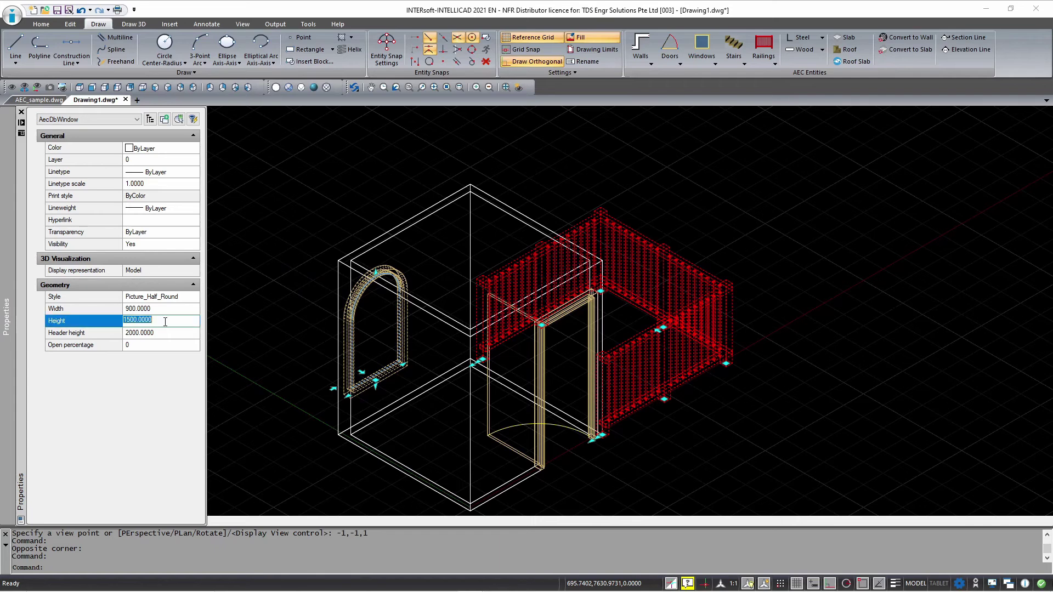
text(1200)
key(Return)
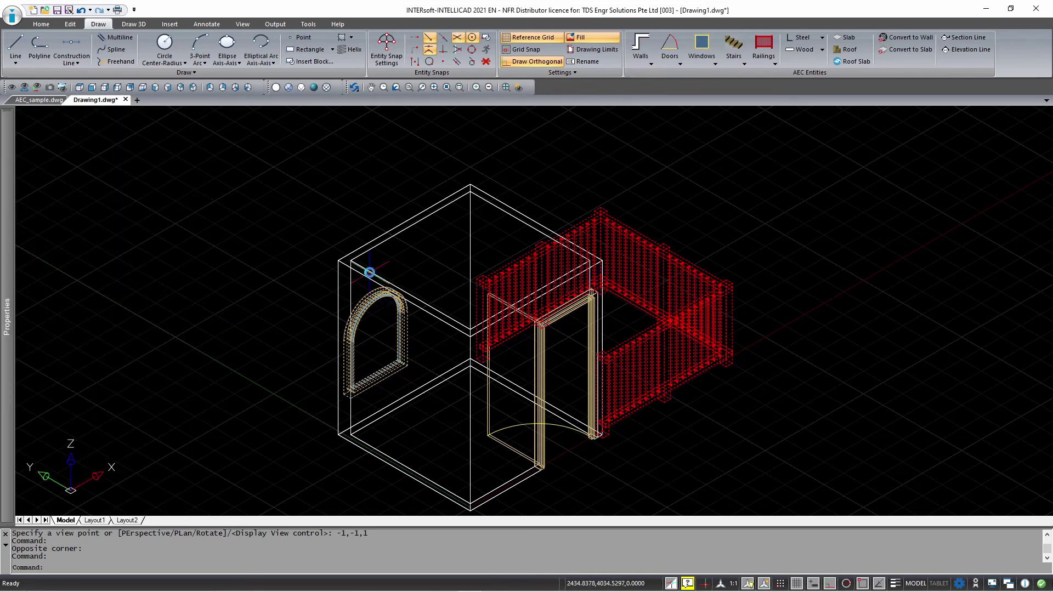
Return to Top plan view, zoom out, shift the plan left, and clear the selection.
click(365, 270)
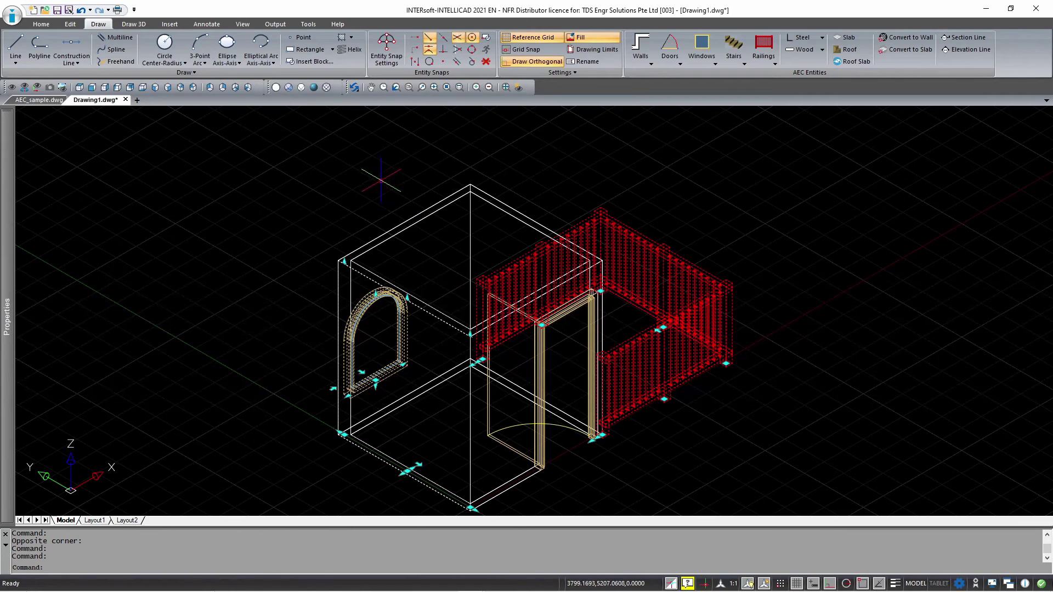
click(80, 88)
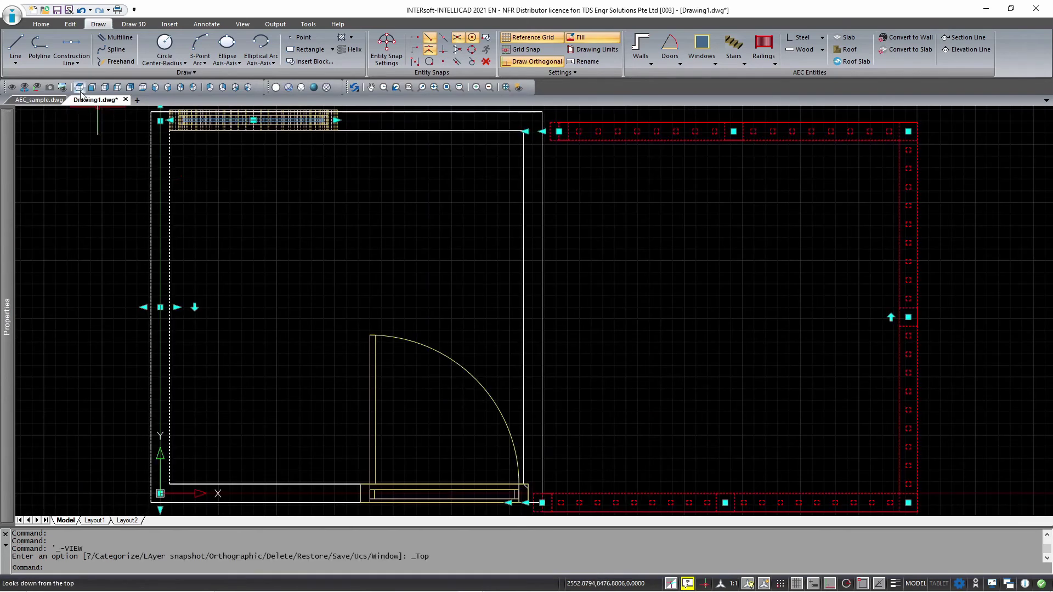
scroll(320, 241, down, 3)
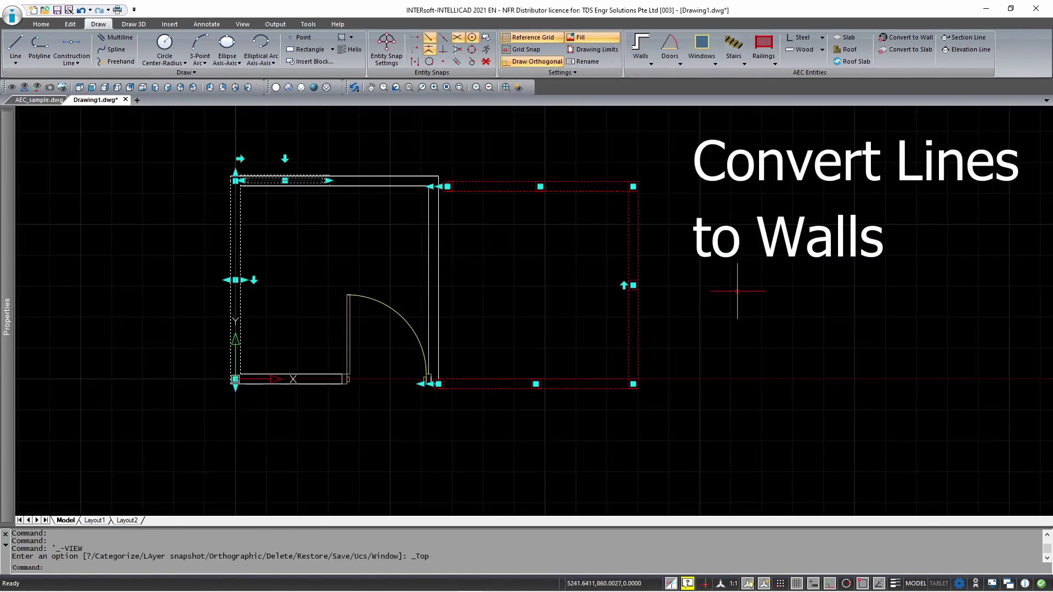
middle_drag(767, 302, 576, 342)
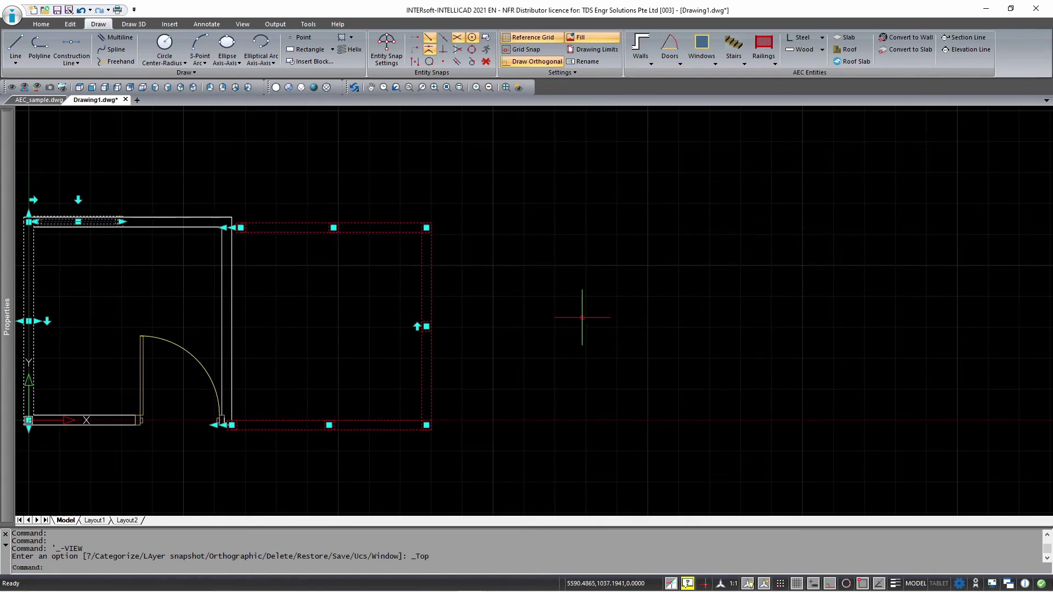
key(Escape)
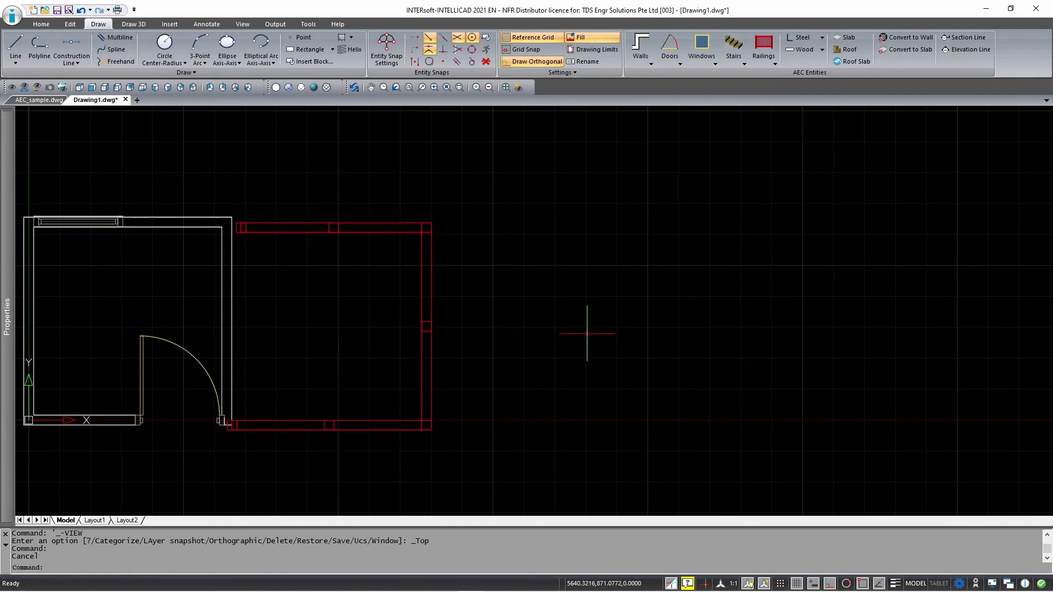
Draw a closed six-sided line outline with a stepped corner and slanted left edge.
text(l)
key(Return)
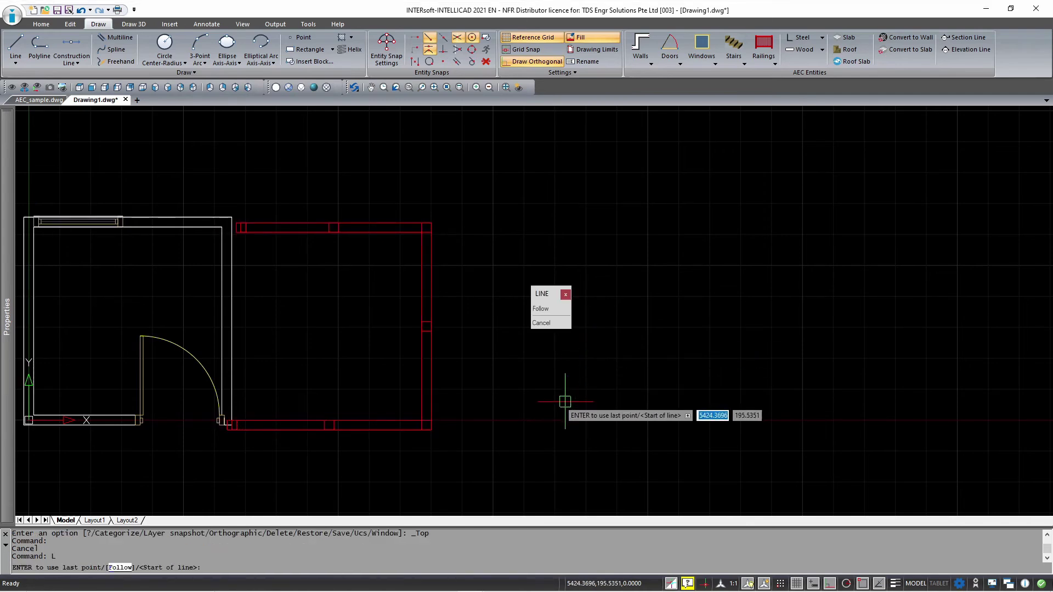
click(550, 422)
click(799, 422)
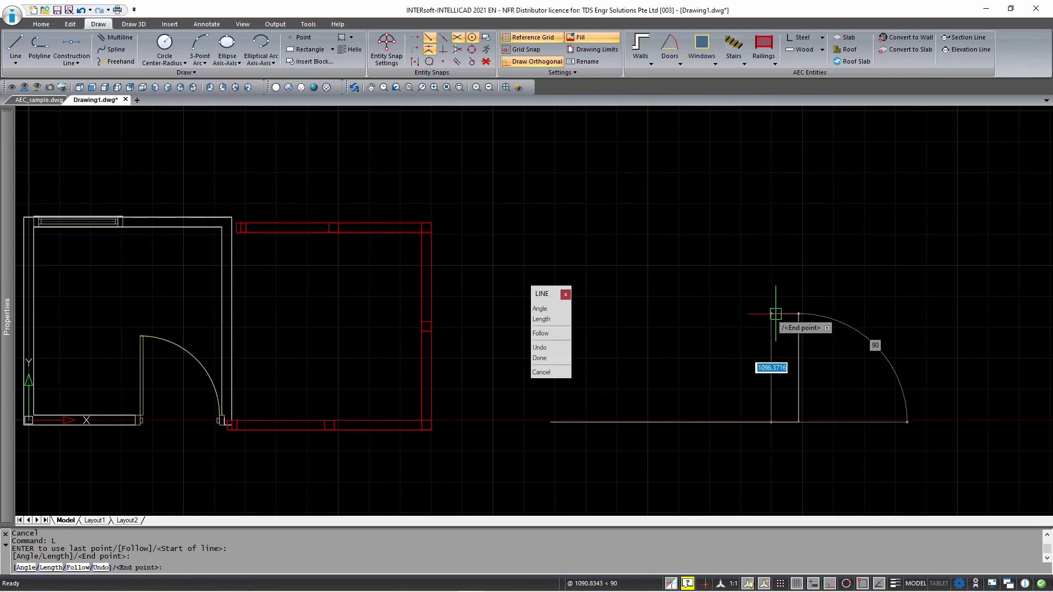
click(799, 305)
click(889, 256)
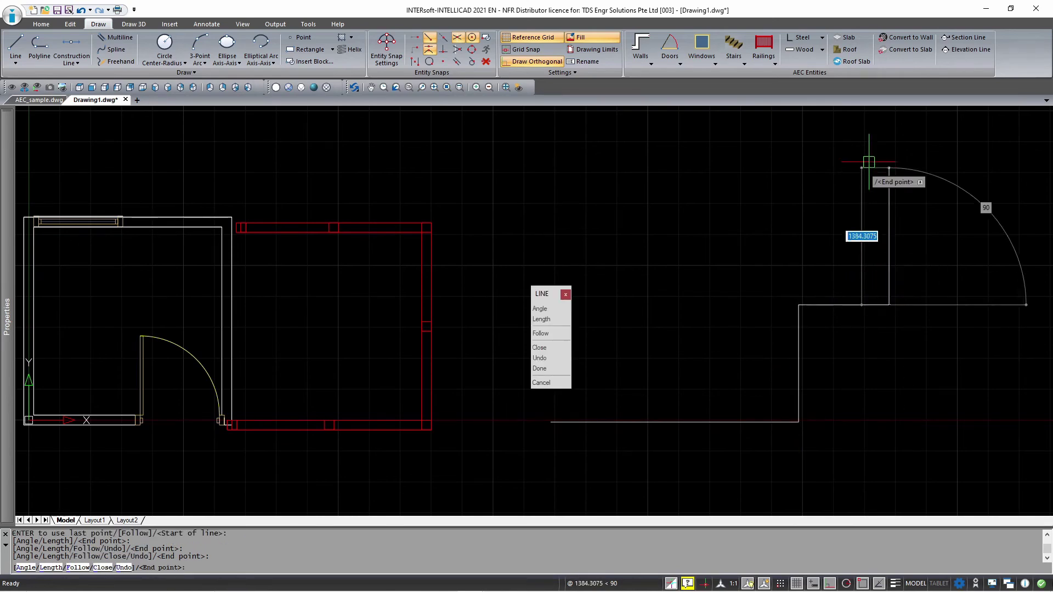
click(877, 161)
click(620, 170)
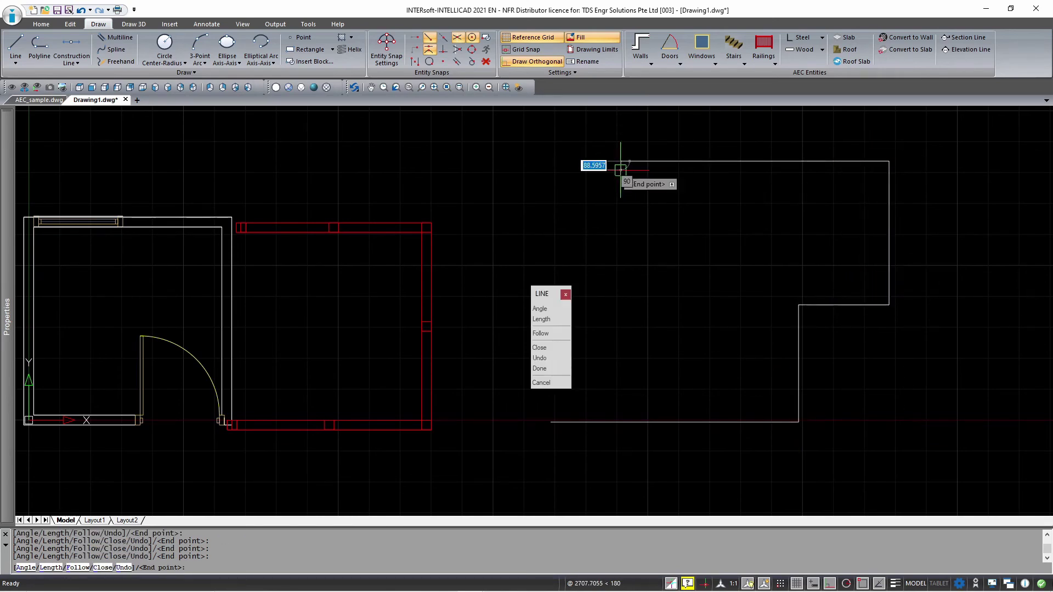
text(c)
key(Return)
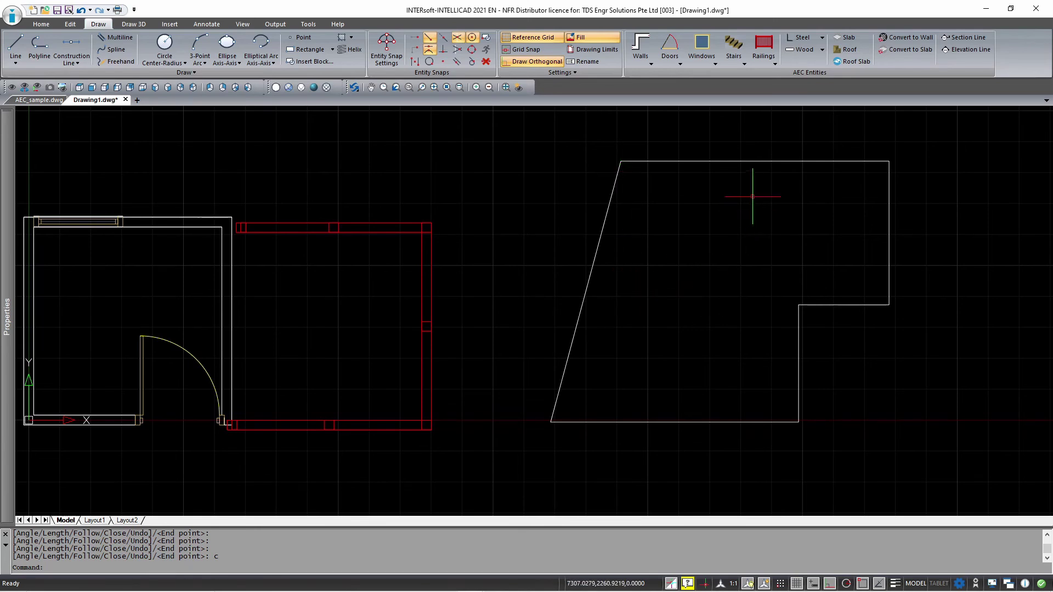
Convert the six outline lines to walls and erase the original layout lines.
click(905, 39)
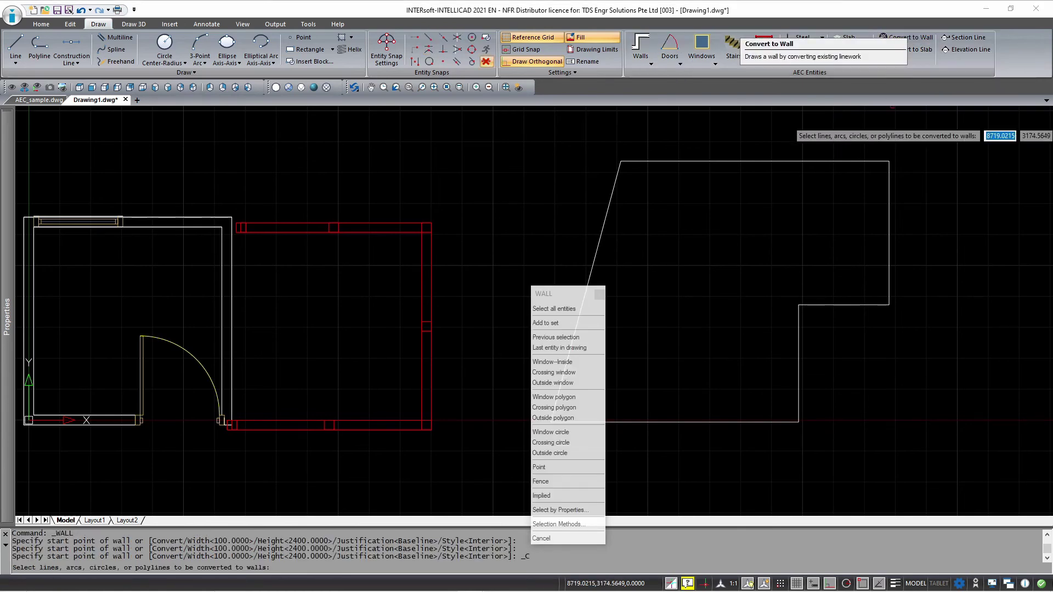
click(993, 456)
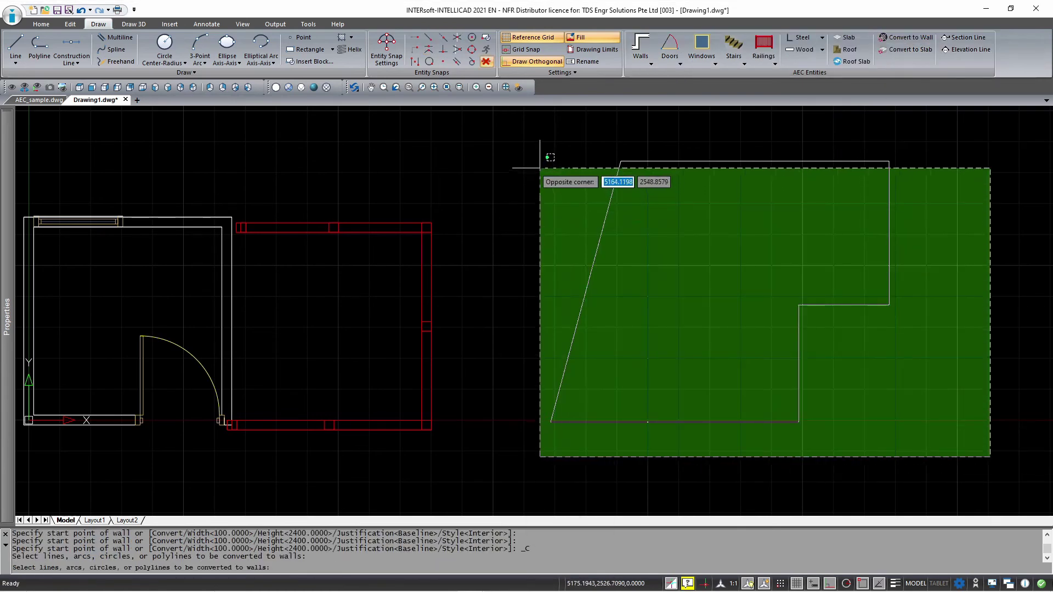
click(525, 138)
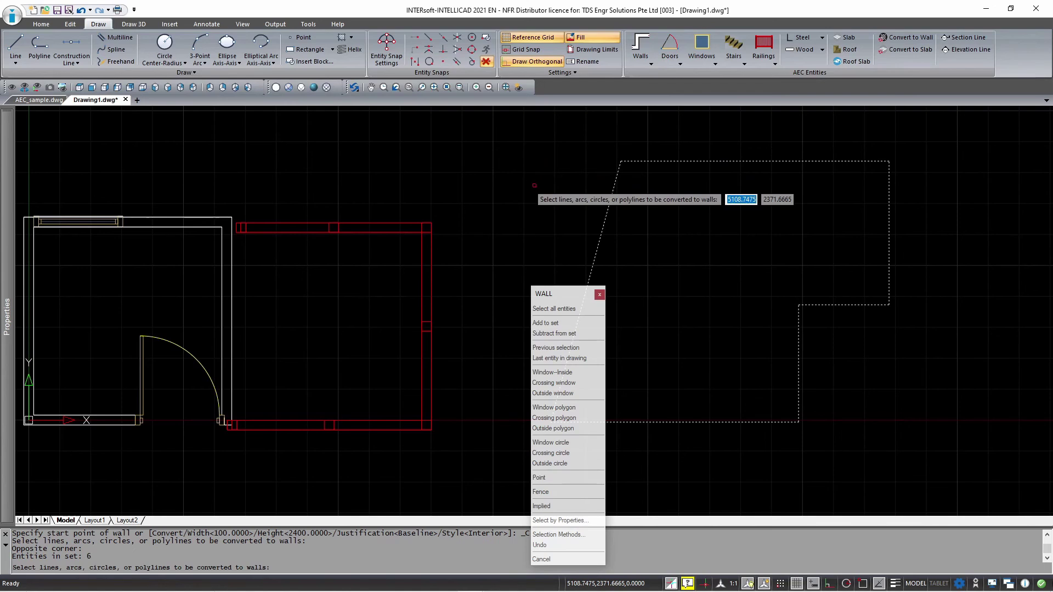
key(Return)
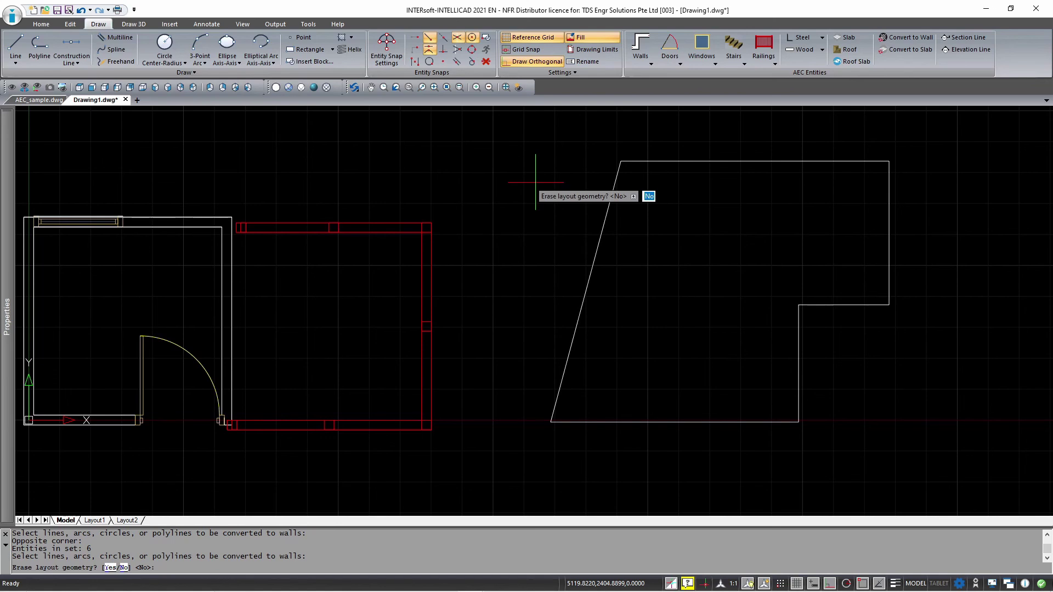
text(y)
key(Return)
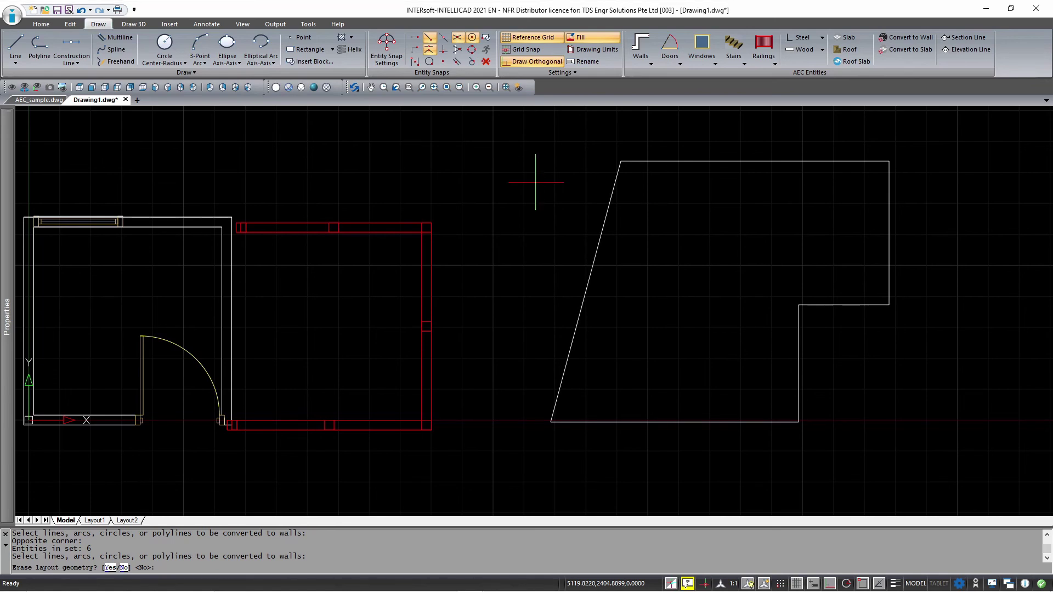